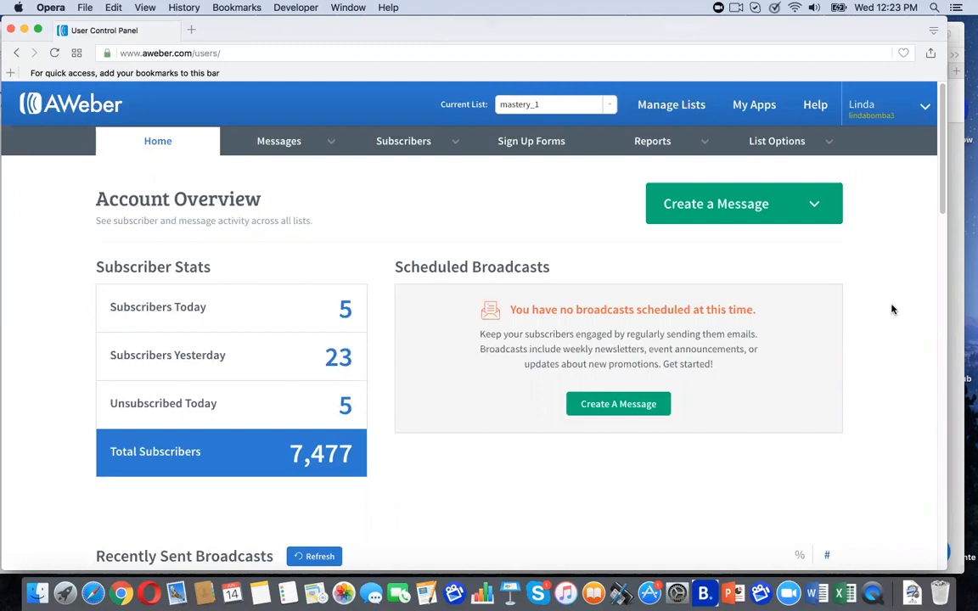
Step: Open the list management page and look over the existing email lists
click(675, 104)
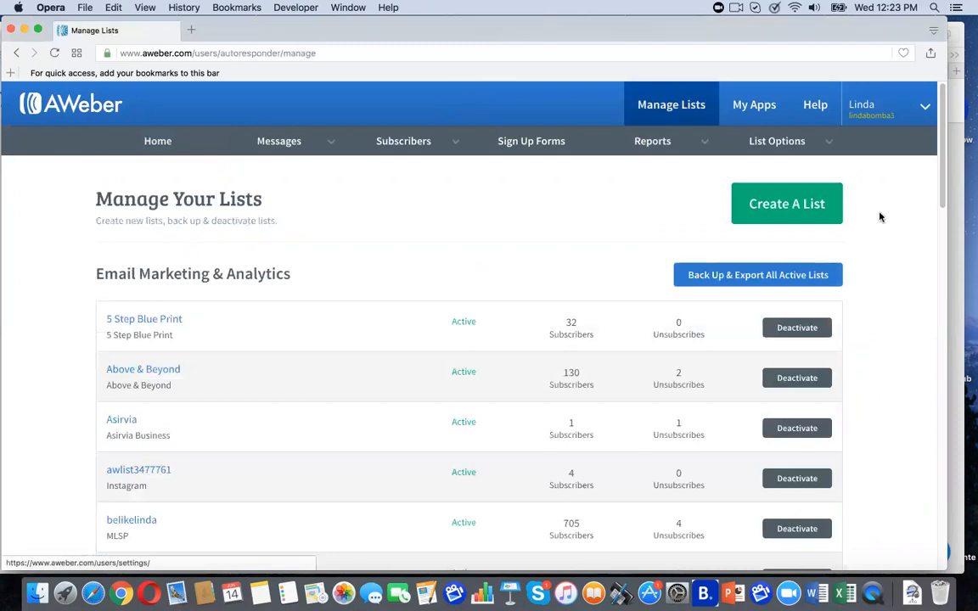
scroll(879, 214, down, 1)
scroll(469, 322, down, 6)
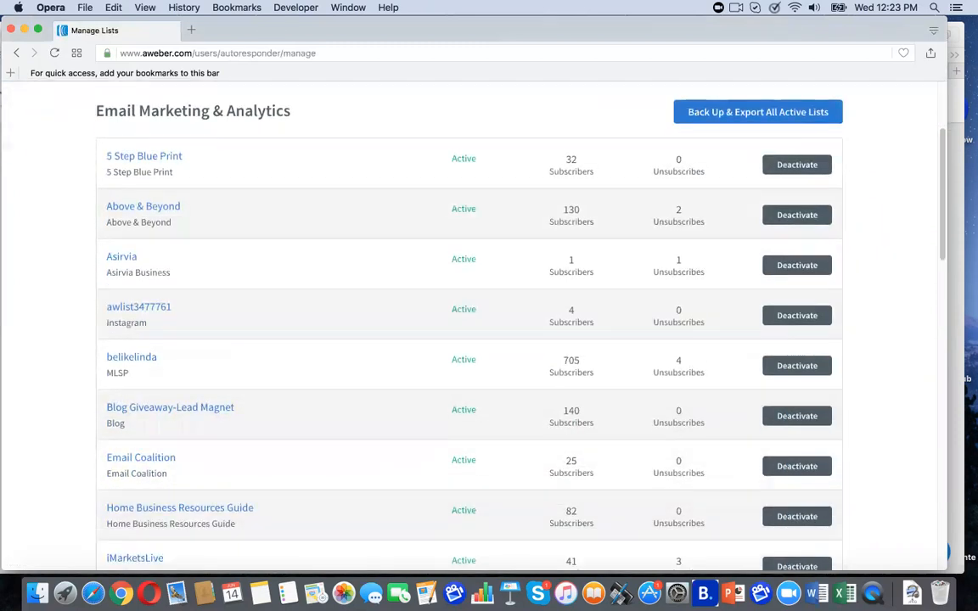
scroll(469, 323, up, 5)
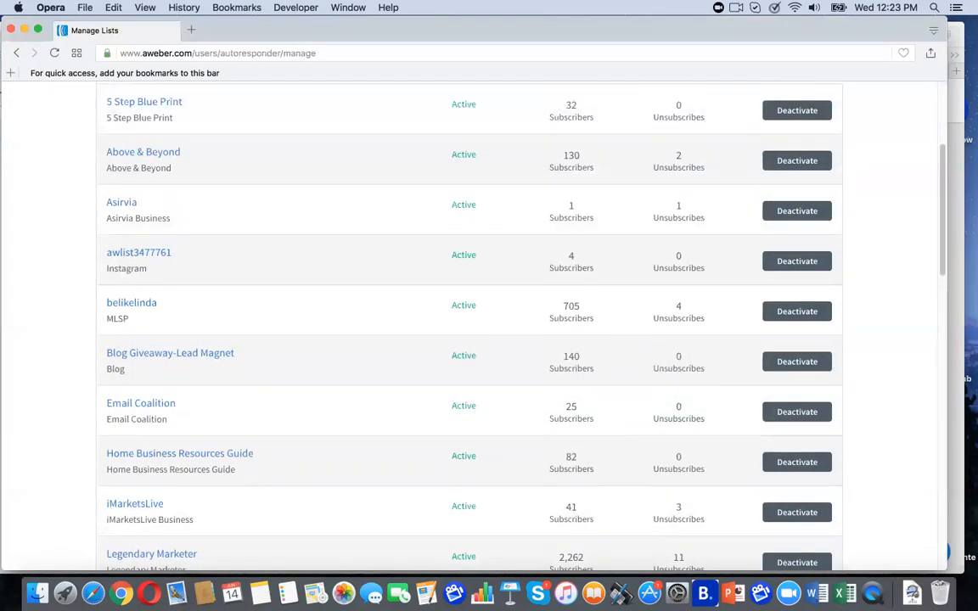
scroll(469, 322, up, 2)
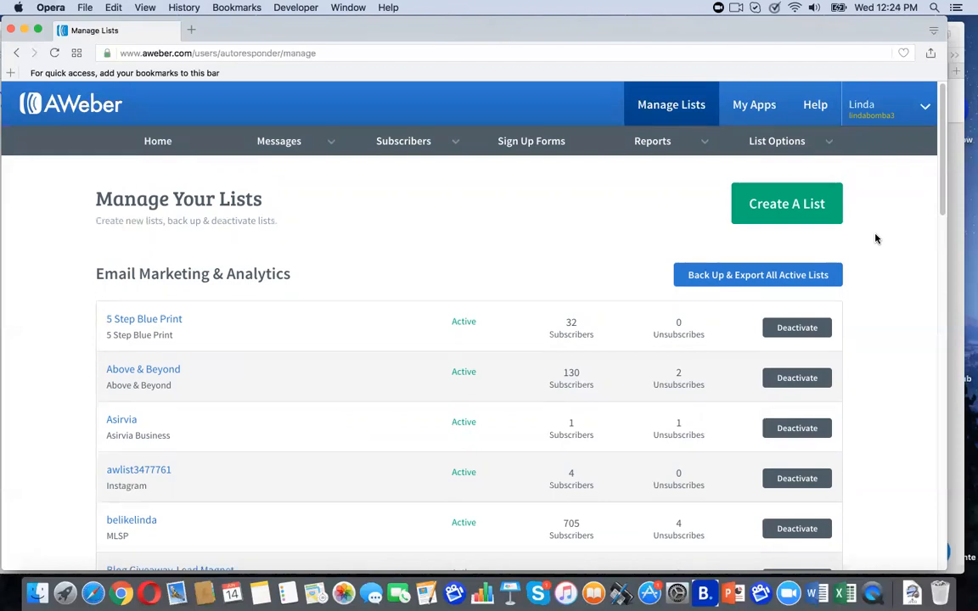
Step: Return to the list management page from the account overview and start creating a new list
click(155, 143)
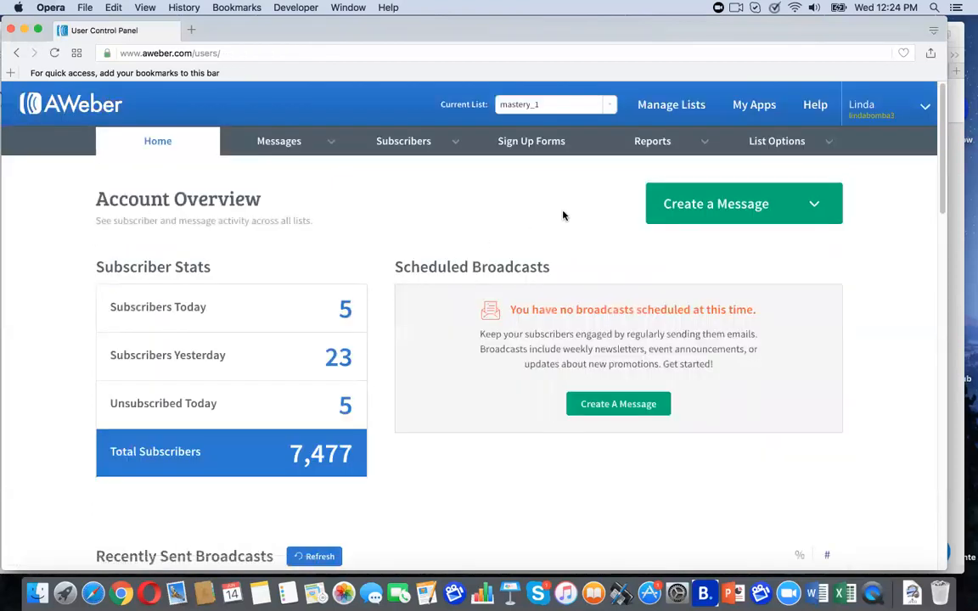
click(669, 109)
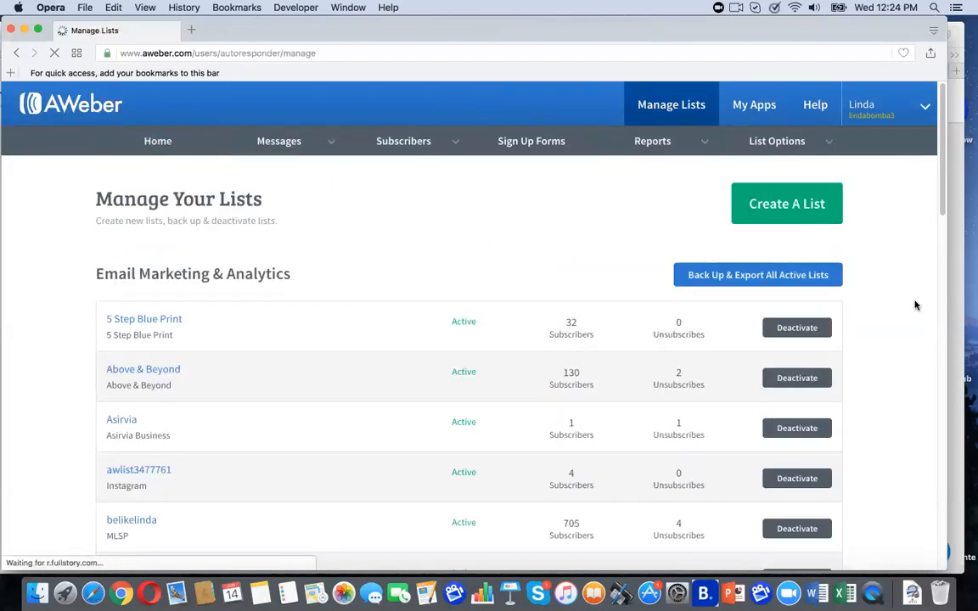
scroll(902, 287, down, 1)
scroll(902, 287, up, 1)
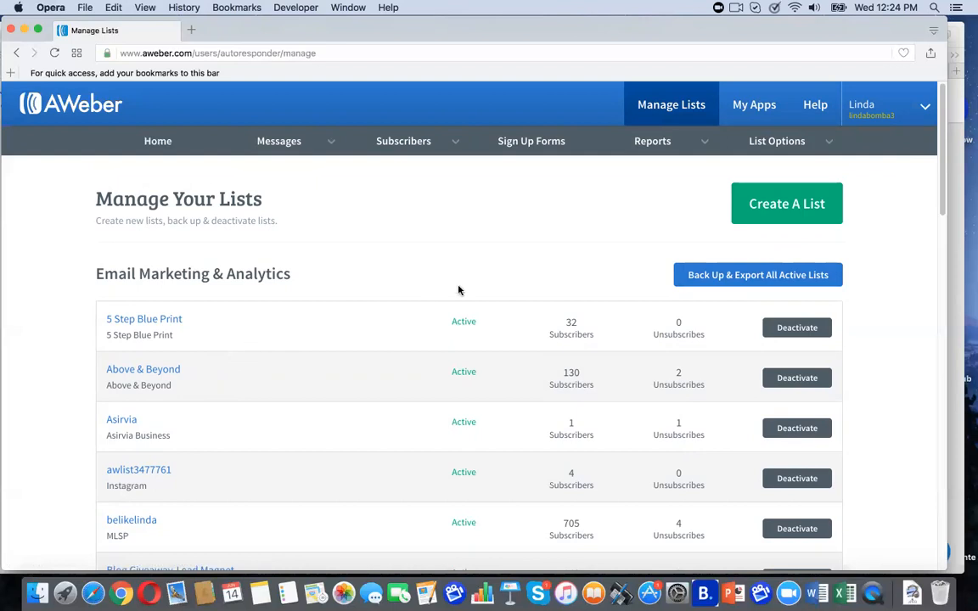
click(769, 203)
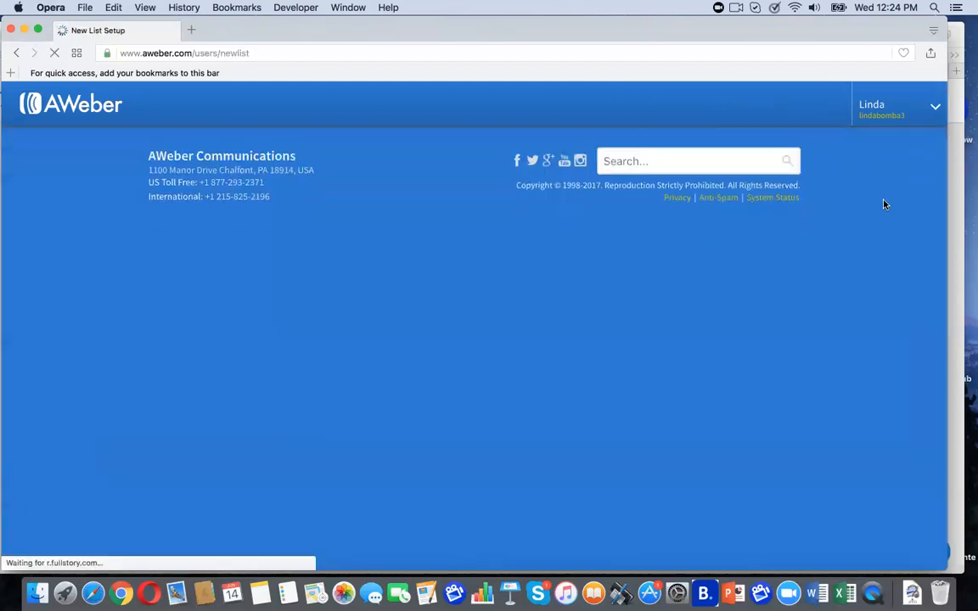
Step: Accept the prefilled company, existing mailing address and sender details for the new list and continue to its description
scroll(723, 400, down, 3)
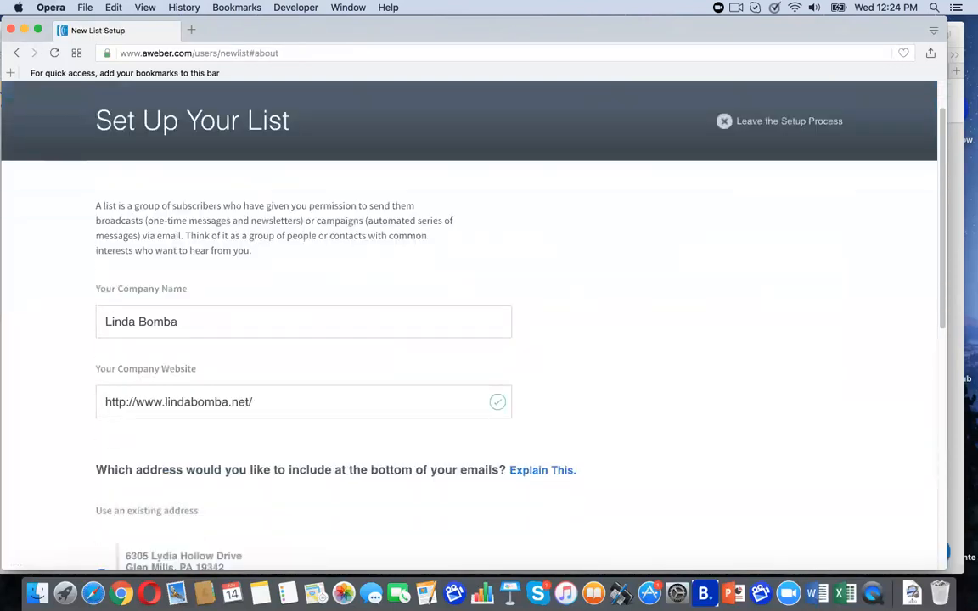
scroll(612, 368, down, 3)
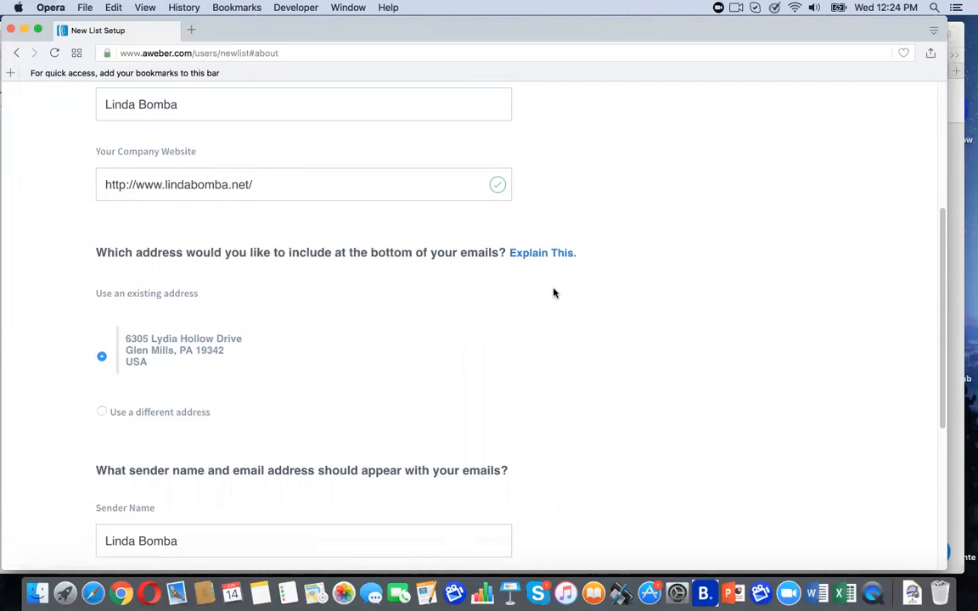
scroll(631, 336, down, 2)
scroll(631, 337, down, 1)
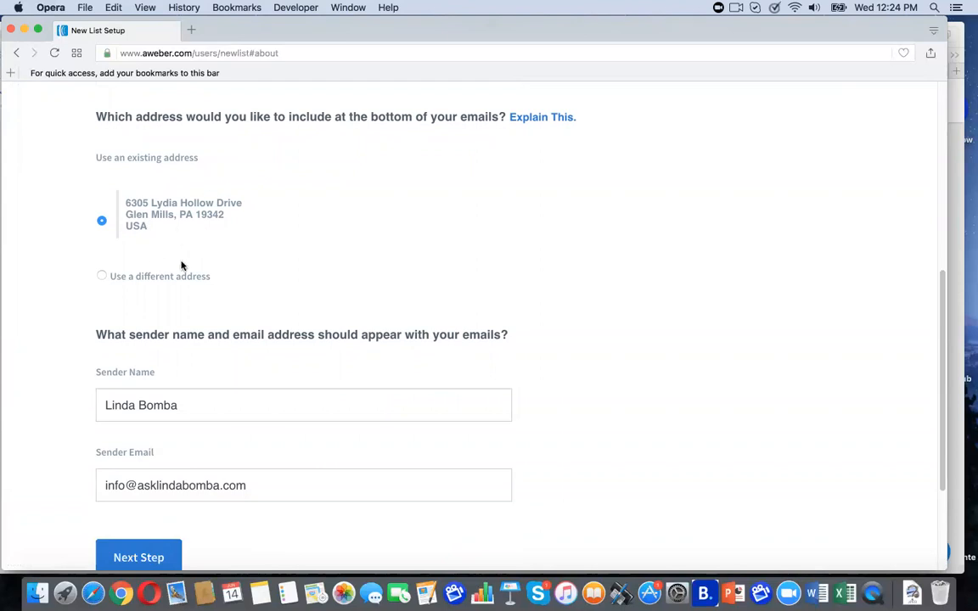
scroll(585, 379, down, 2)
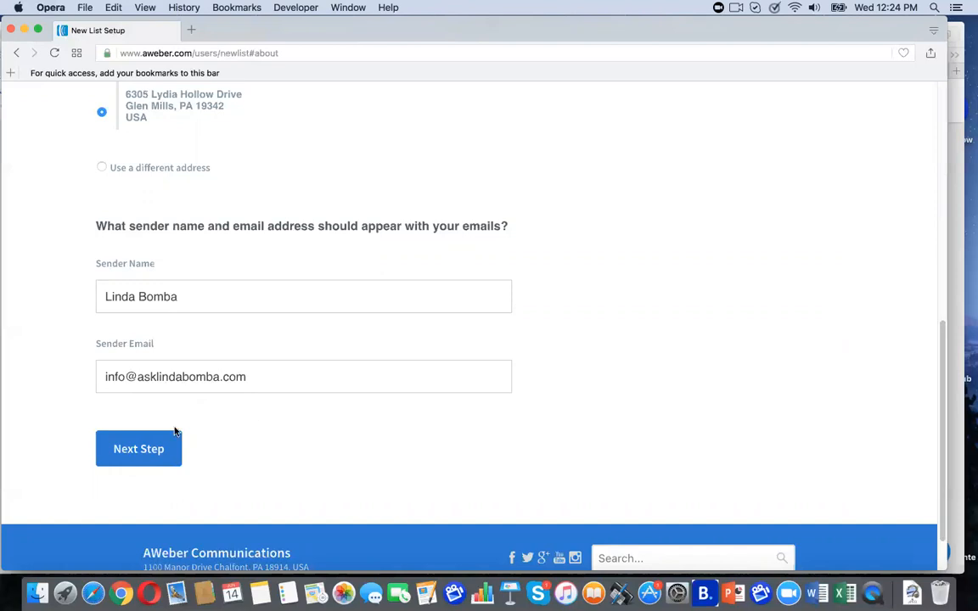
click(153, 451)
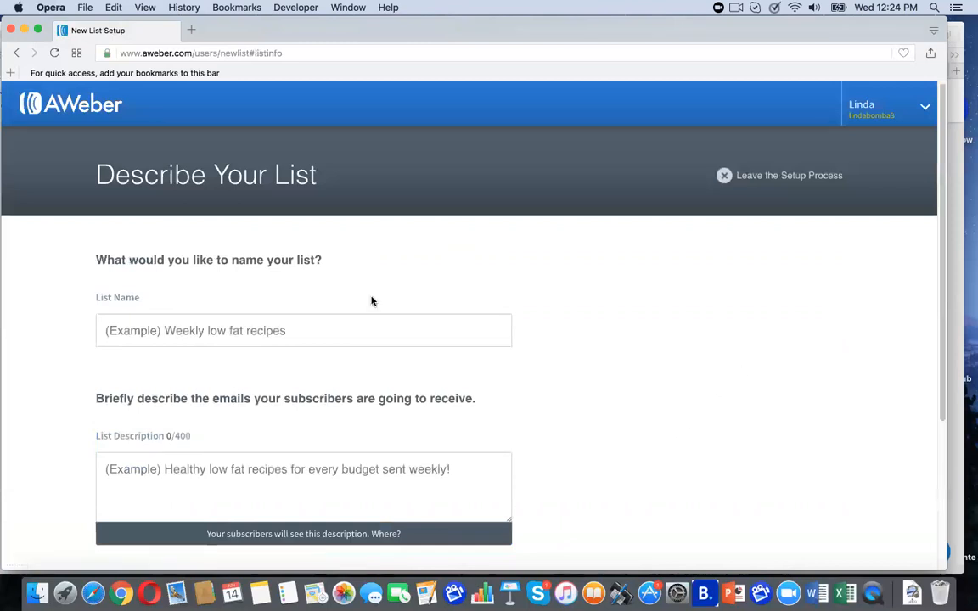
click(259, 334)
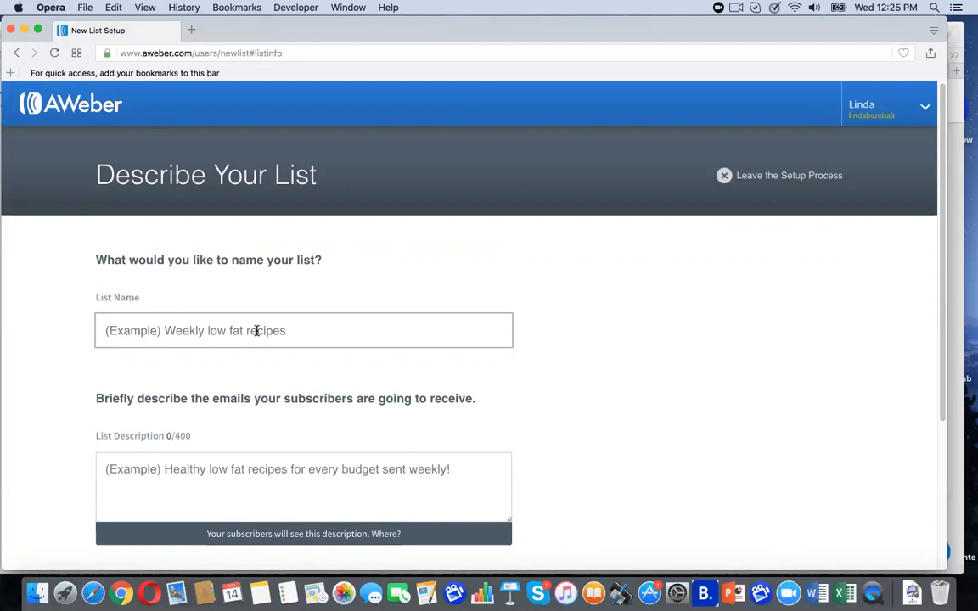
text(MLSP )
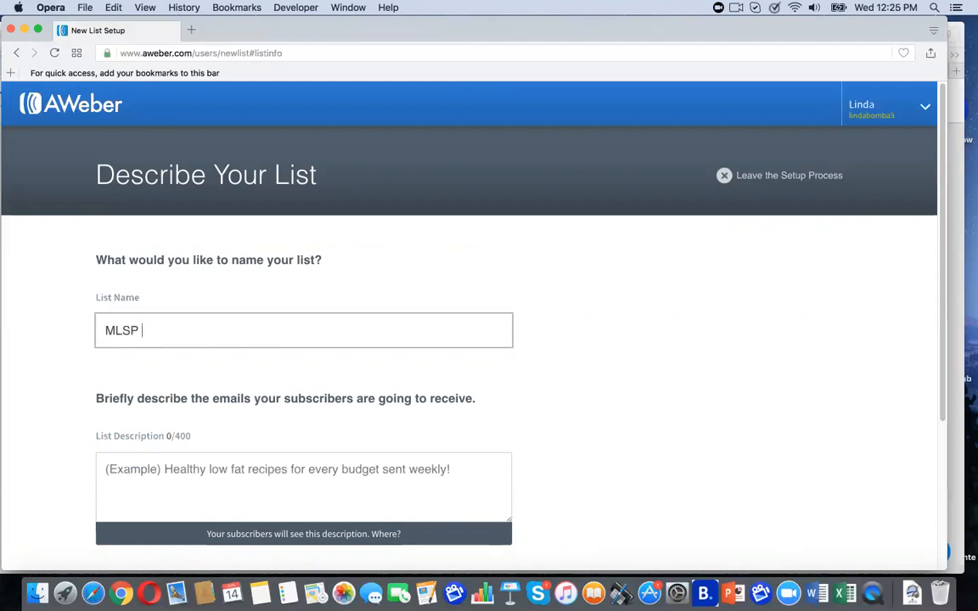
text(Traing)
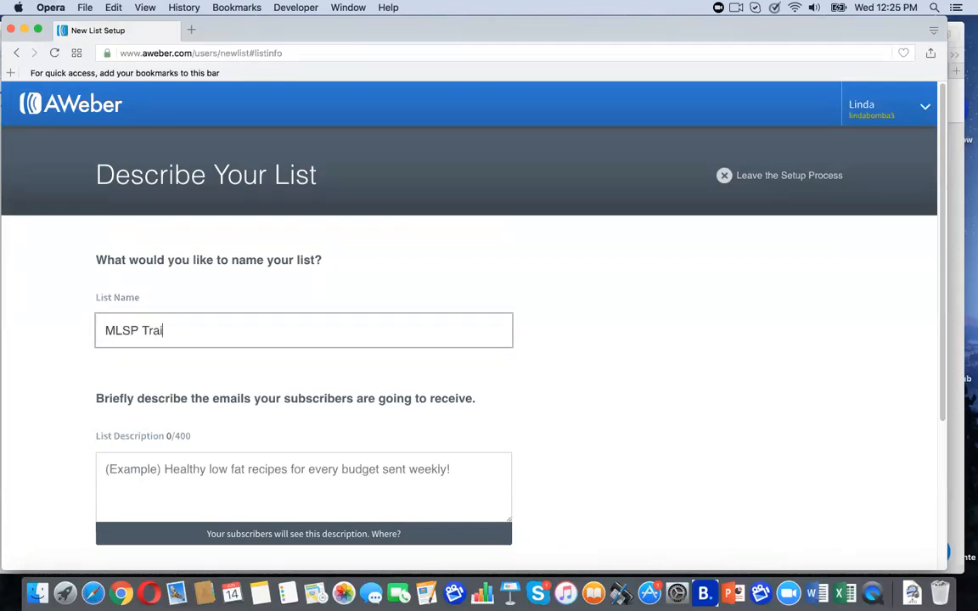
key(BackSpace)
key(BackSpace)
key(BackSpace)
key(BackSpace)
key(BackSpace)
key(BackSpace)
key(BackSpace)
key(BackSpace)
key(BackSpace)
key(BackSpace)
key(BackSpace)
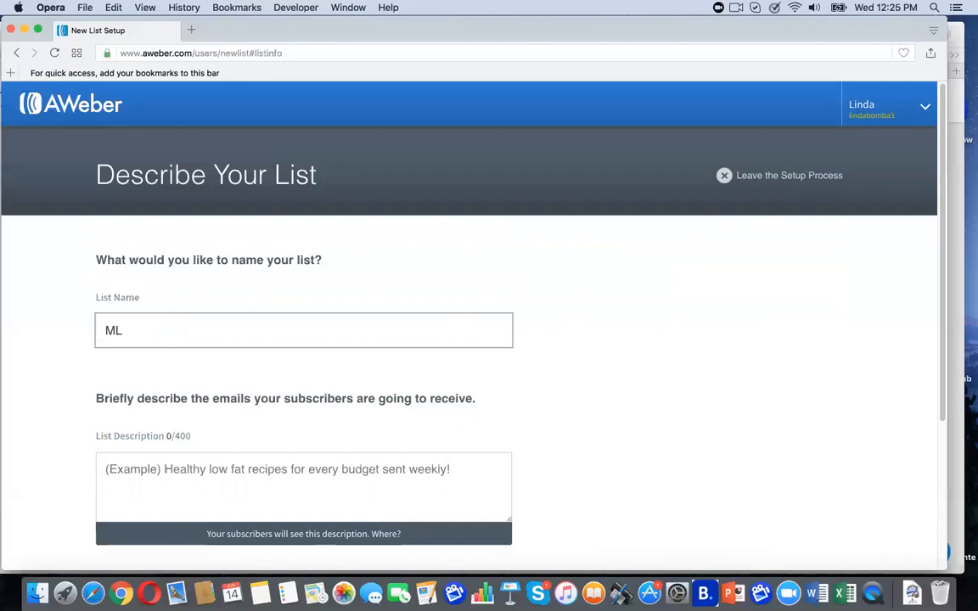
Step: Name the new list "List Building Example"
text(List Building Boot)
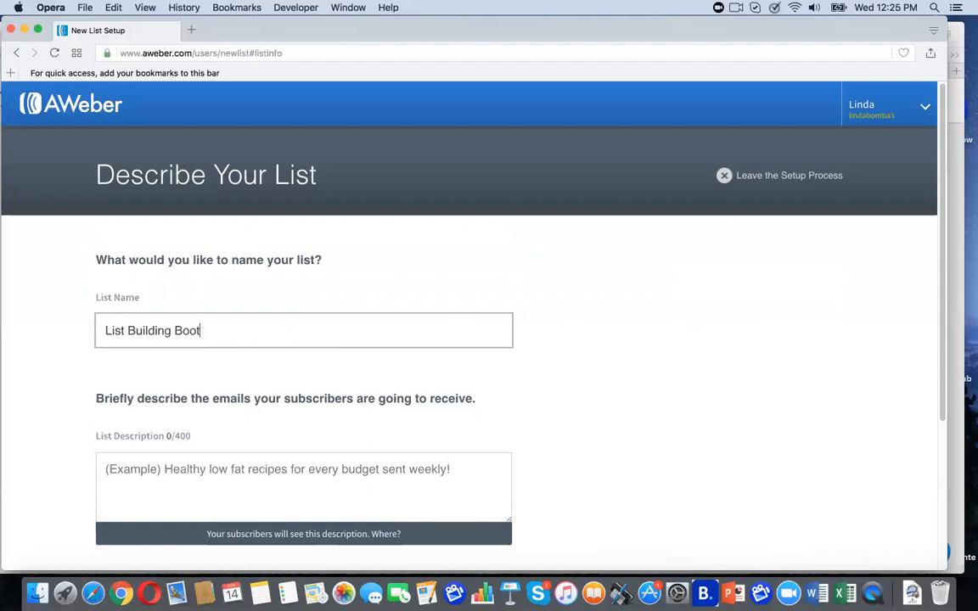
text( Camp)
key(BackSpace)
key(BackSpace)
key(BackSpace)
key(BackSpace)
key(BackSpace)
key(BackSpace)
key(BackSpace)
key(BackSpace)
key(BackSpace)
text(Example)
Step: Enter "List Building Example" as the list description and continue to the confirmation message
click(271, 470)
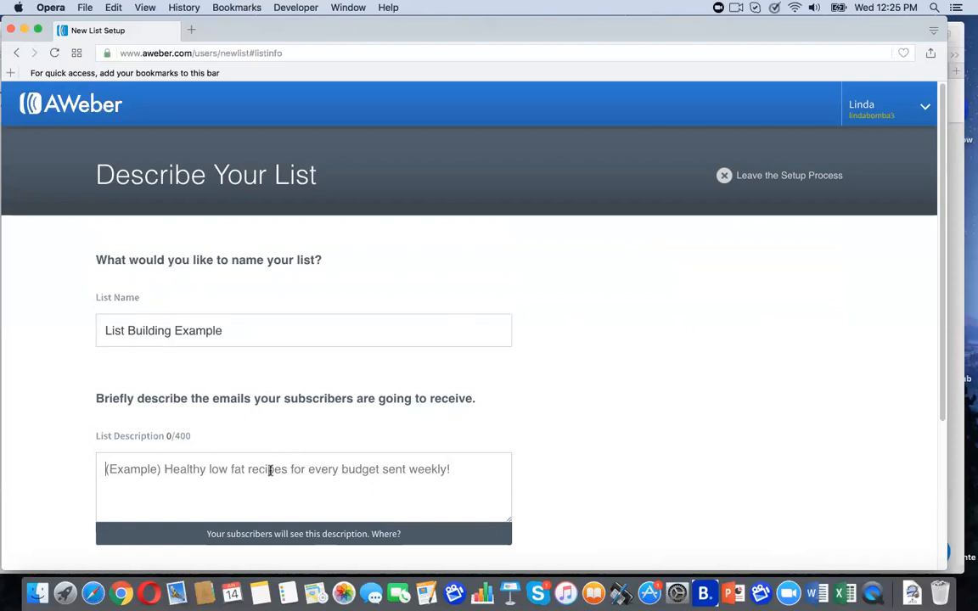
text(List Building)
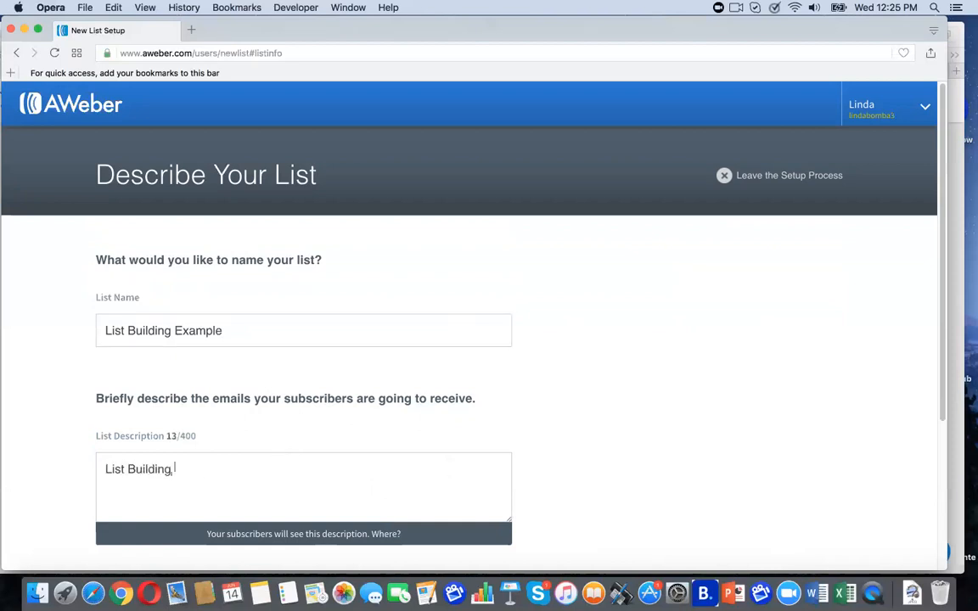
text( Example)
scroll(616, 447, down, 2)
scroll(569, 462, down, 3)
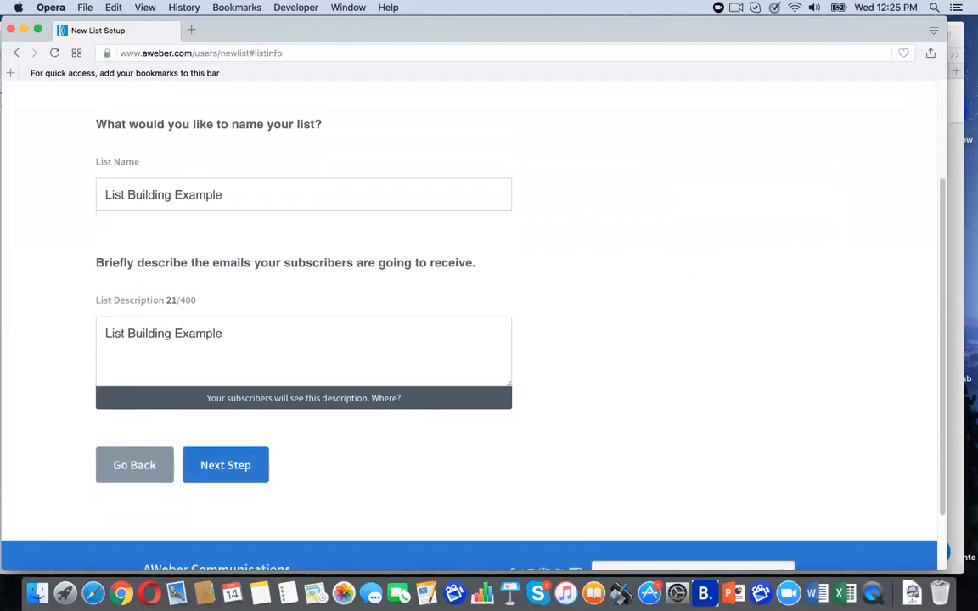
click(252, 459)
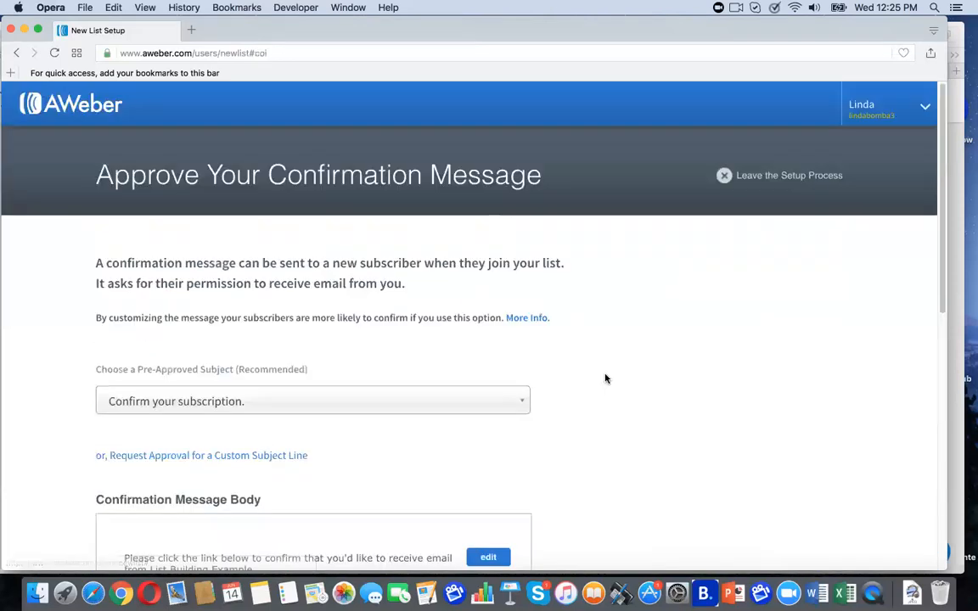
Step: Review the confirmation message with the subject "Confirm your subscription.", then approve it and create the list
scroll(425, 323, down, 6)
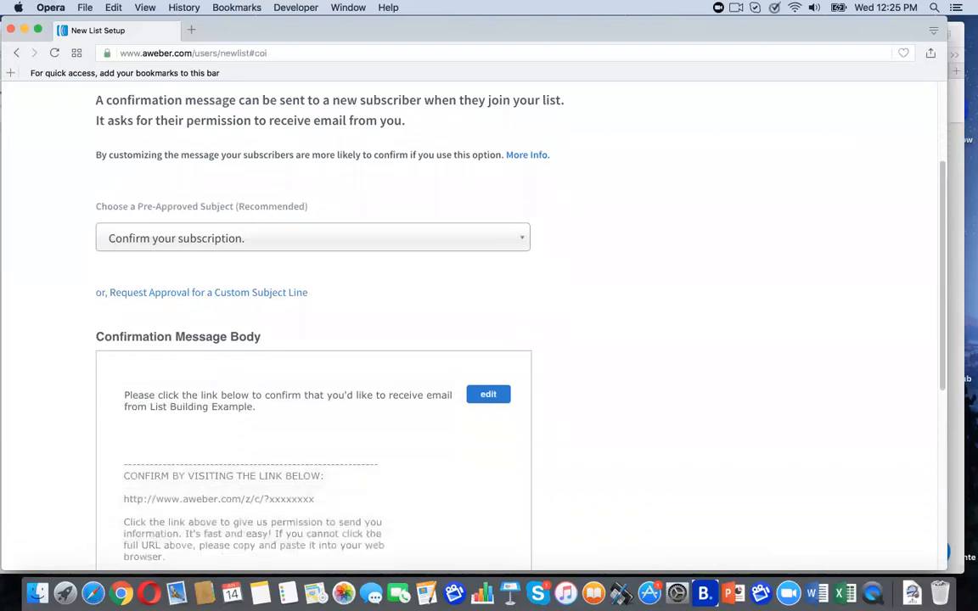
scroll(424, 323, down, 2)
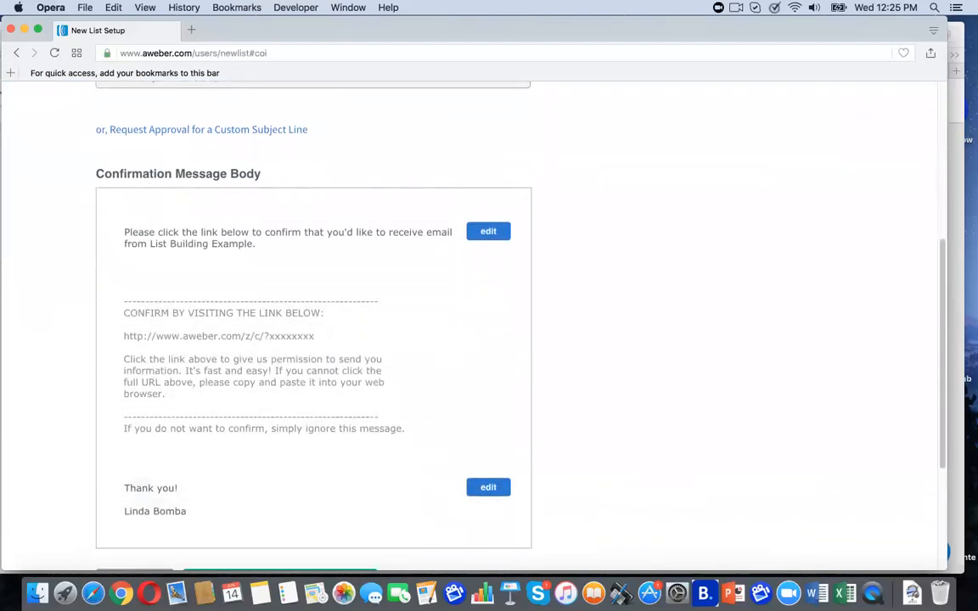
scroll(425, 322, up, 4)
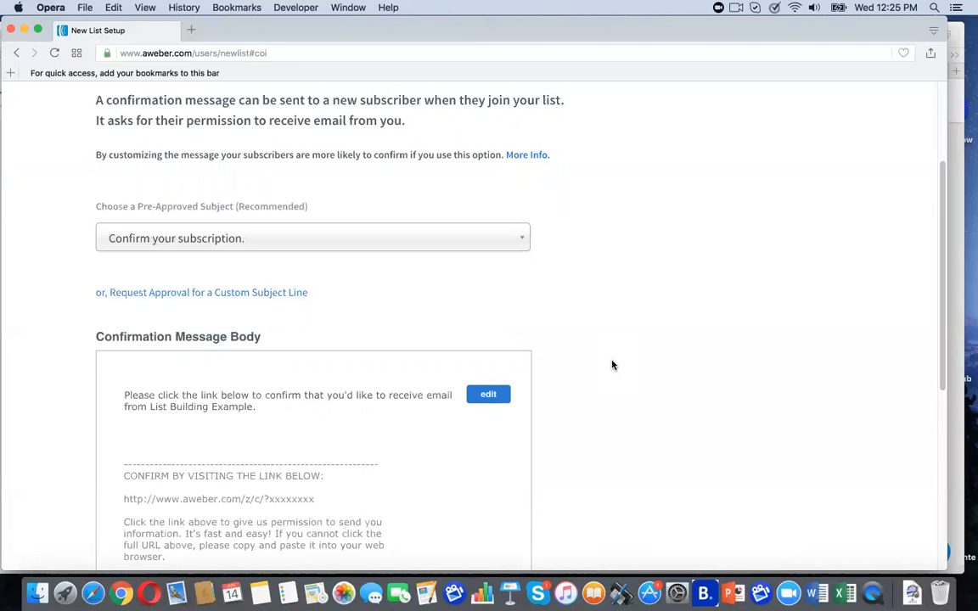
scroll(612, 366, up, 4)
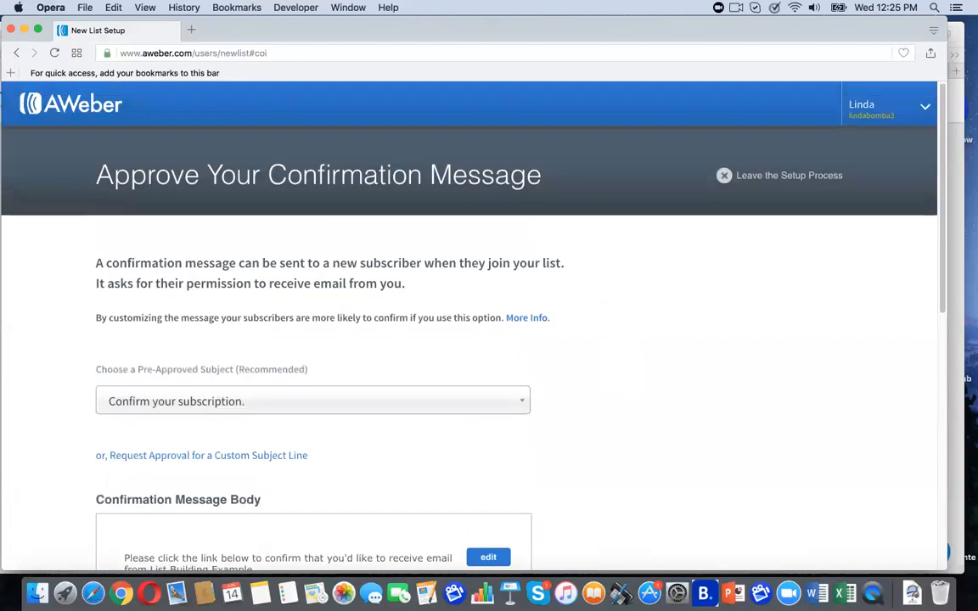
scroll(611, 365, down, 4)
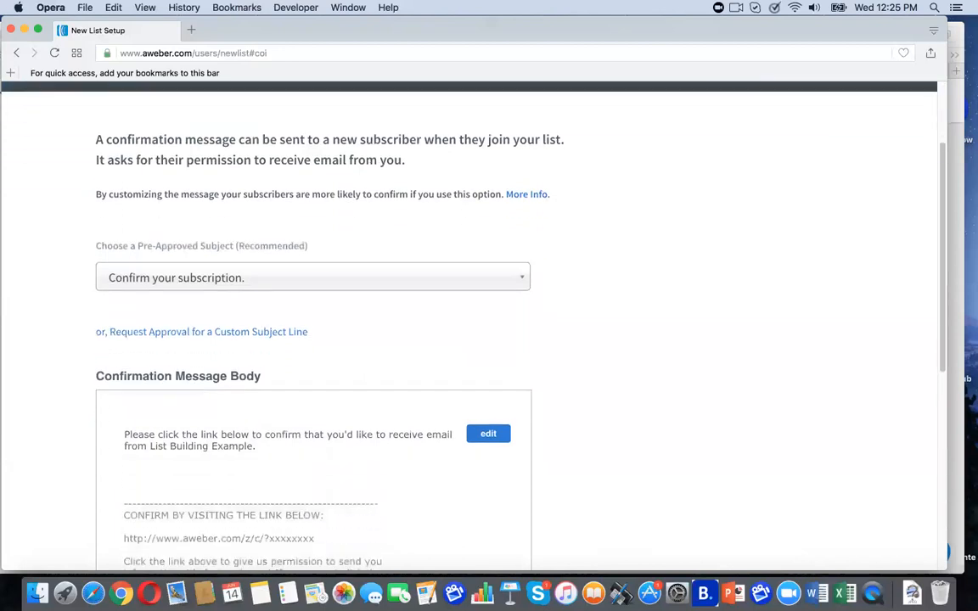
scroll(476, 323, down, 5)
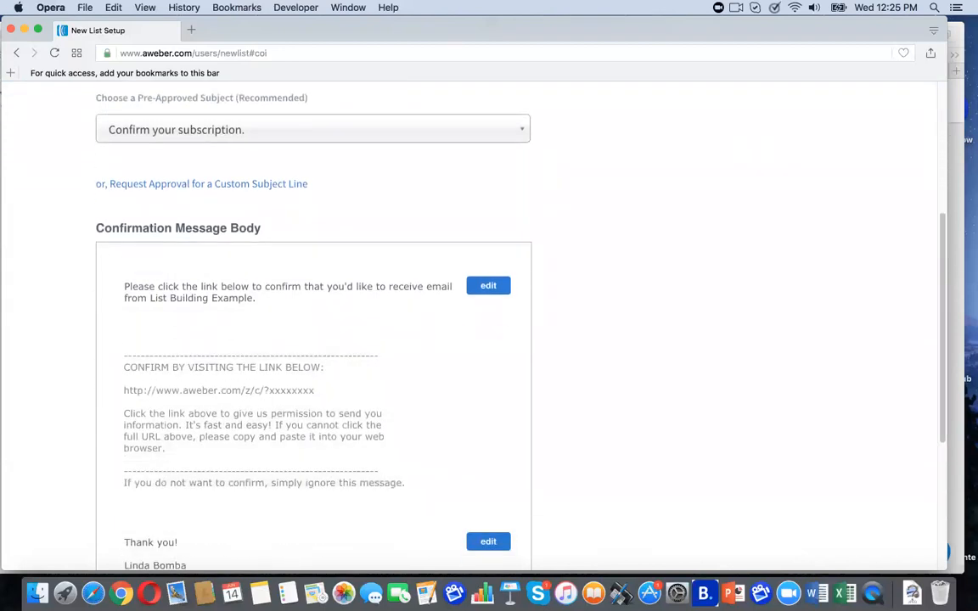
scroll(476, 323, down, 3)
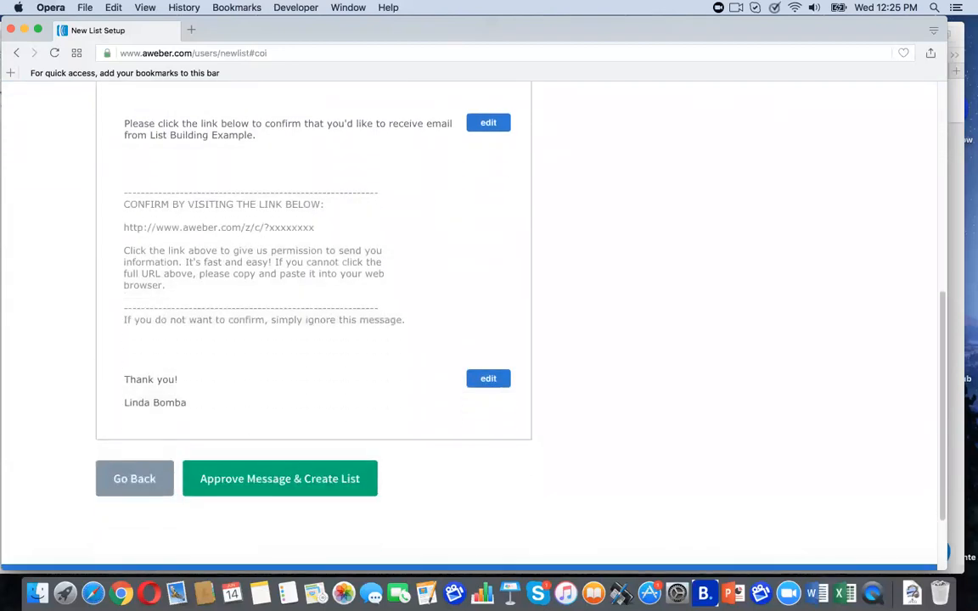
click(291, 480)
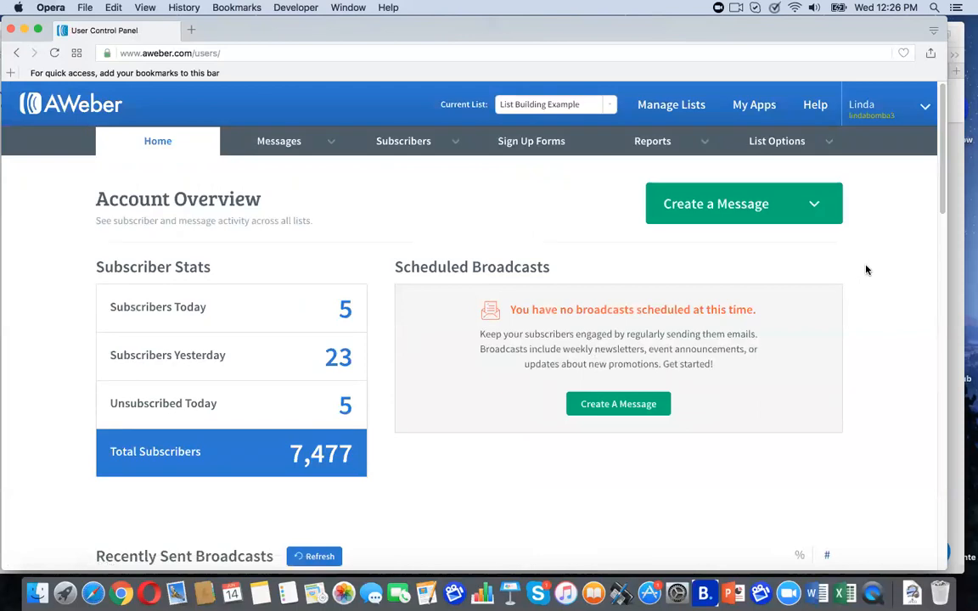
Step: Find the List Building Example list among the managed lists and open its settings
click(670, 105)
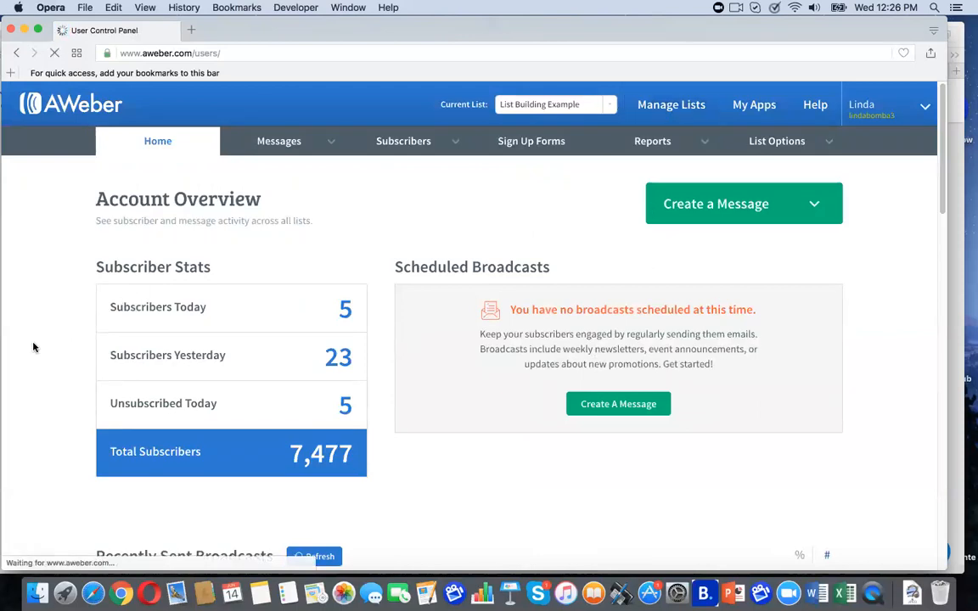
scroll(31, 375, down, 5)
scroll(469, 322, down, 7)
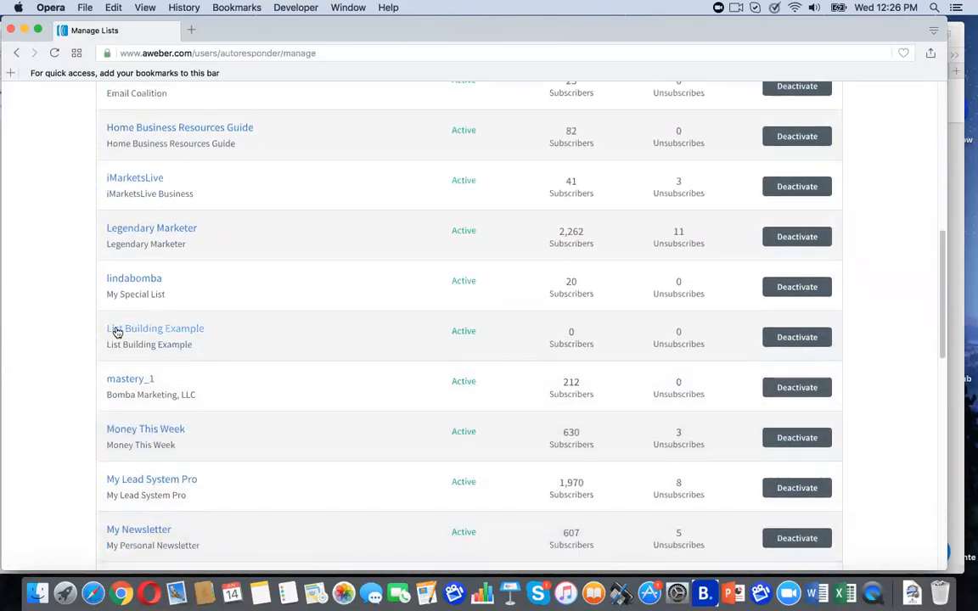
click(113, 331)
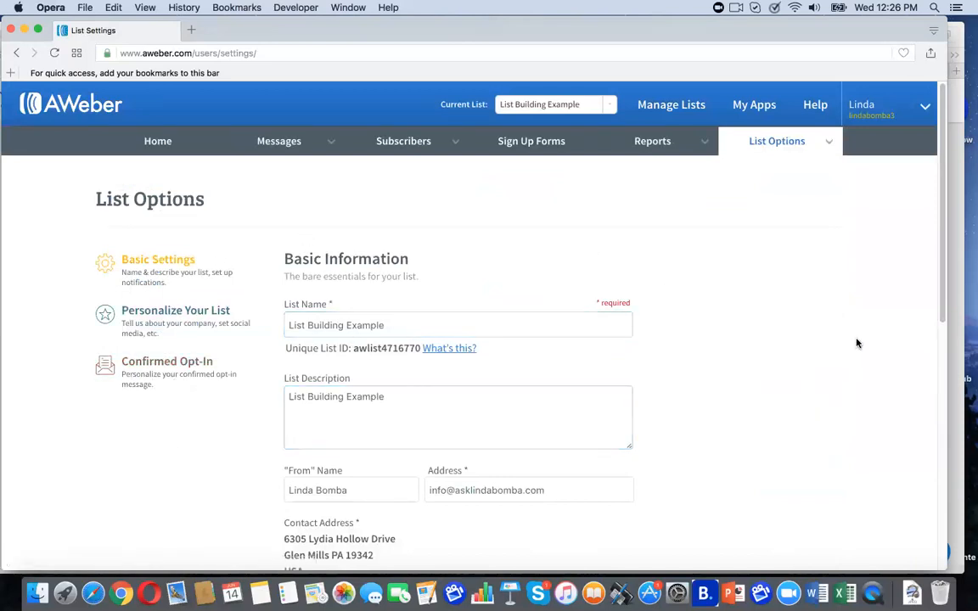
Step: Check the new-subscriber notification name and email fields, leave them empty, and save the list's basic settings
scroll(857, 342, down, 5)
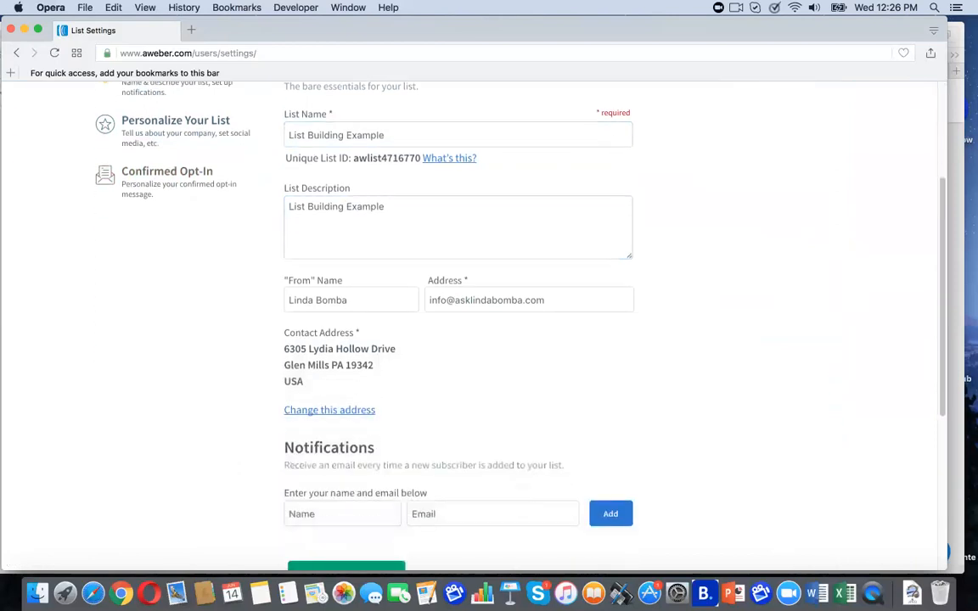
click(332, 401)
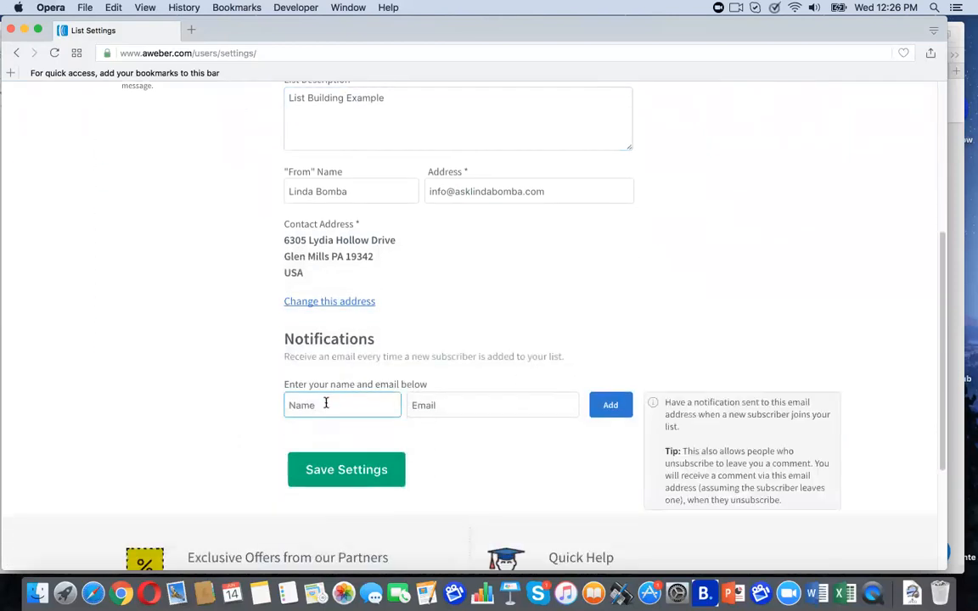
click(471, 398)
click(317, 401)
click(906, 334)
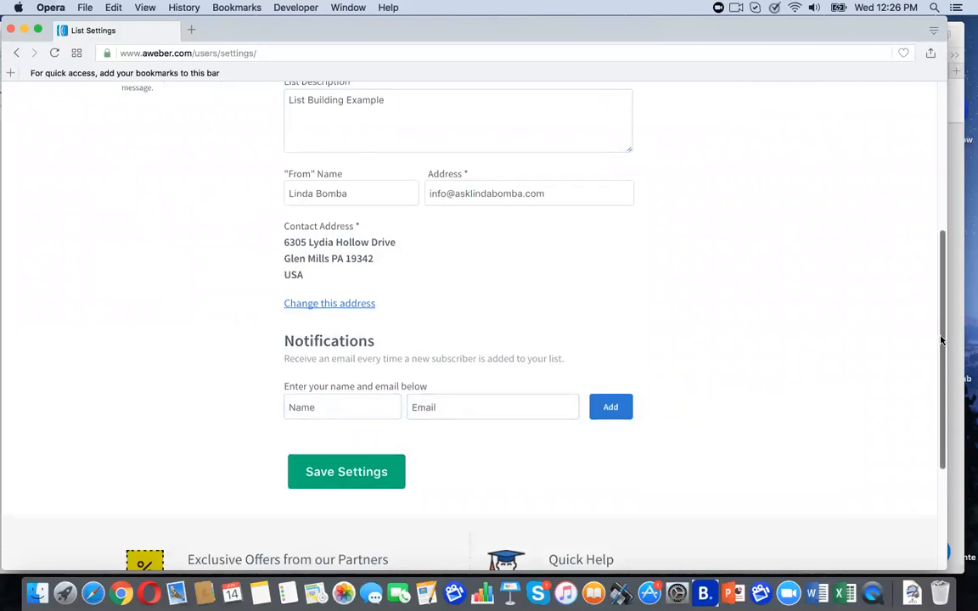
scroll(645, 408, up, 1)
click(366, 480)
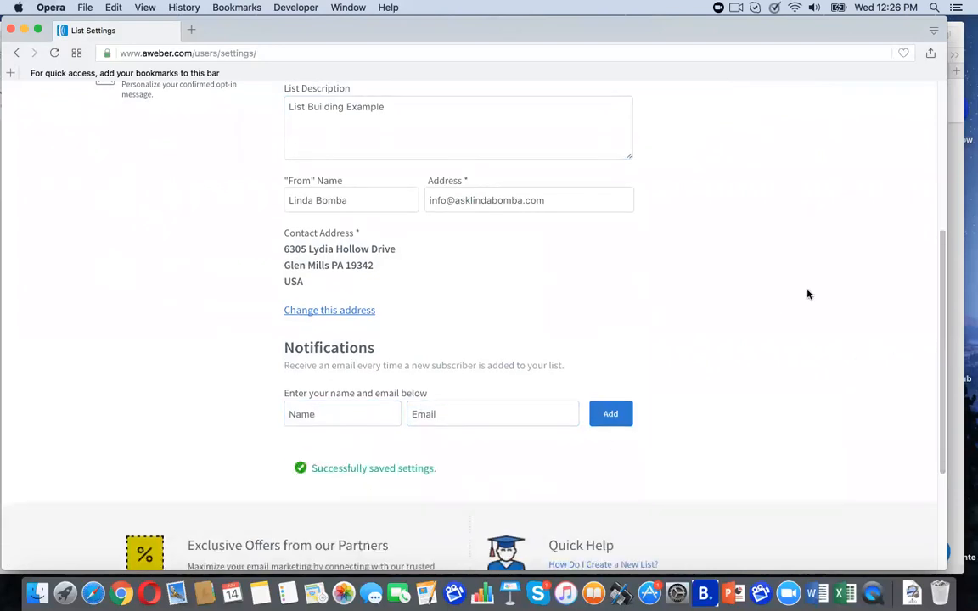
Step: In the Personalize Your List settings, upload the round LB monogram PNG from the Social Media/Blog Logo folder as the logo
drag(941, 290, 906, 196)
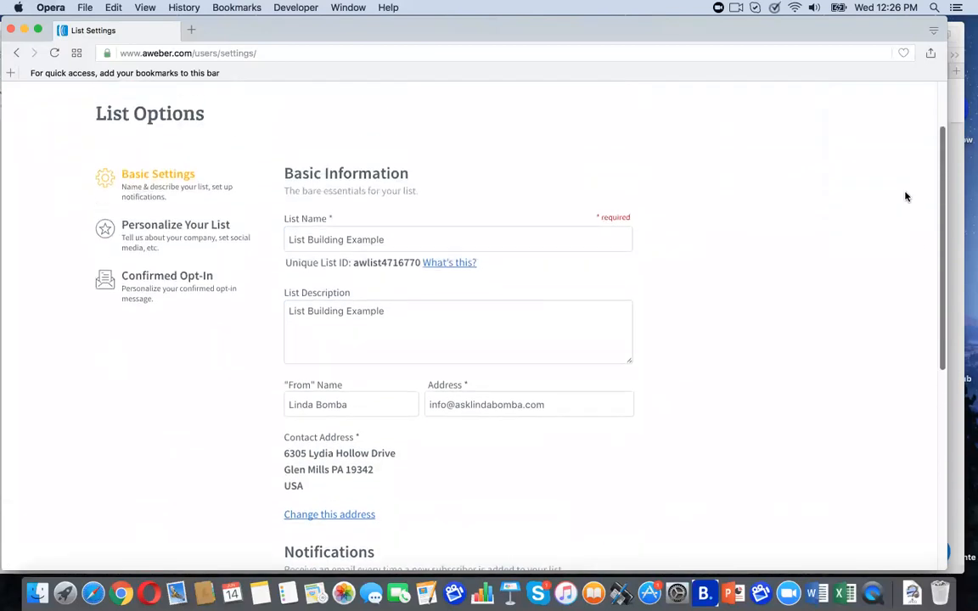
click(144, 242)
click(343, 389)
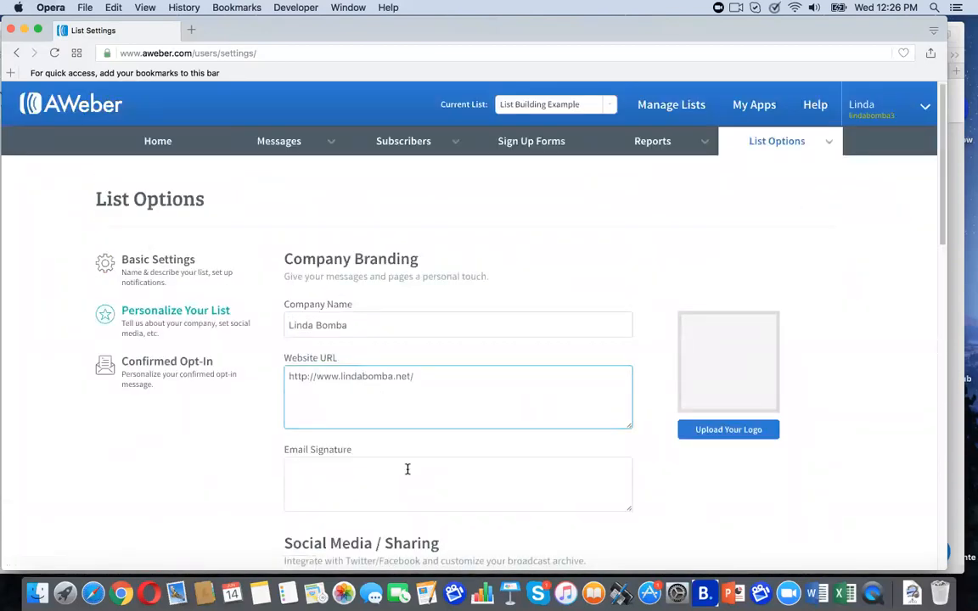
click(728, 429)
click(416, 216)
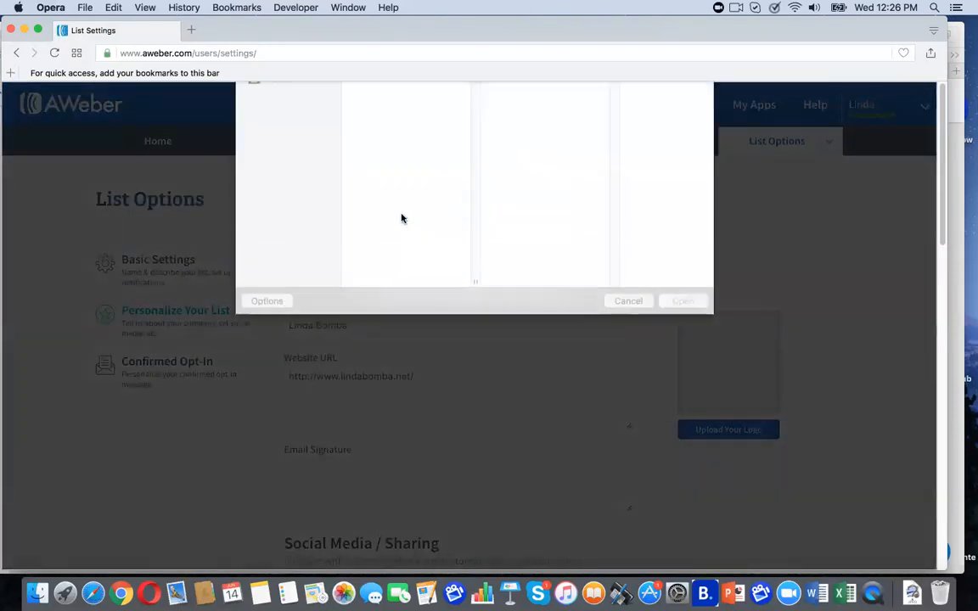
click(306, 187)
drag(475, 188, 479, 272)
click(441, 290)
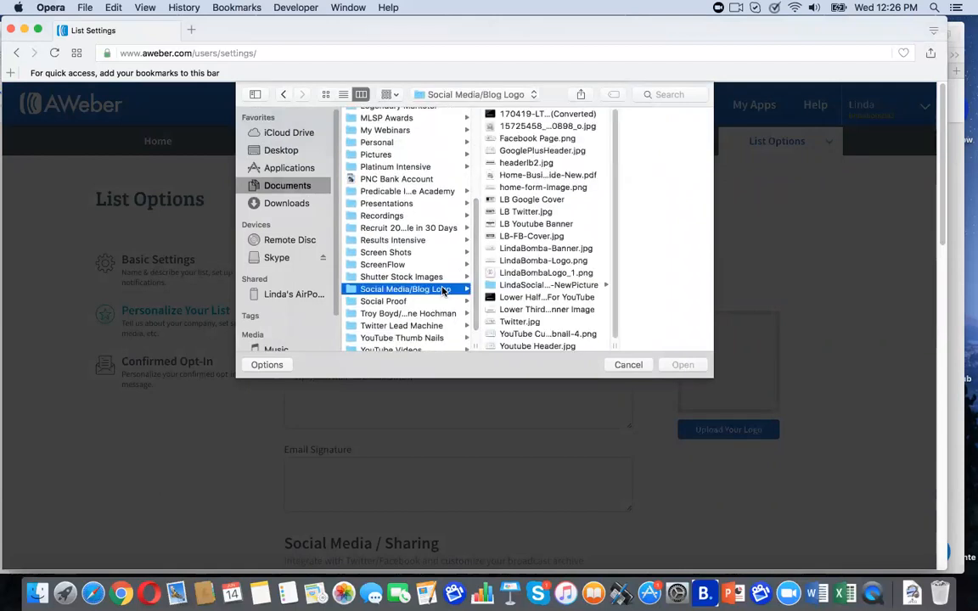
click(527, 262)
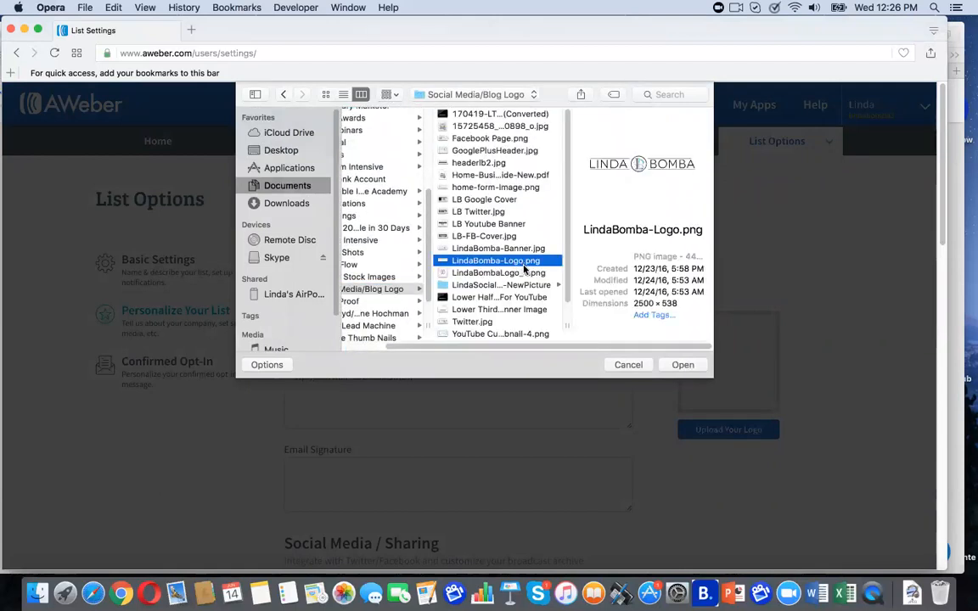
click(526, 273)
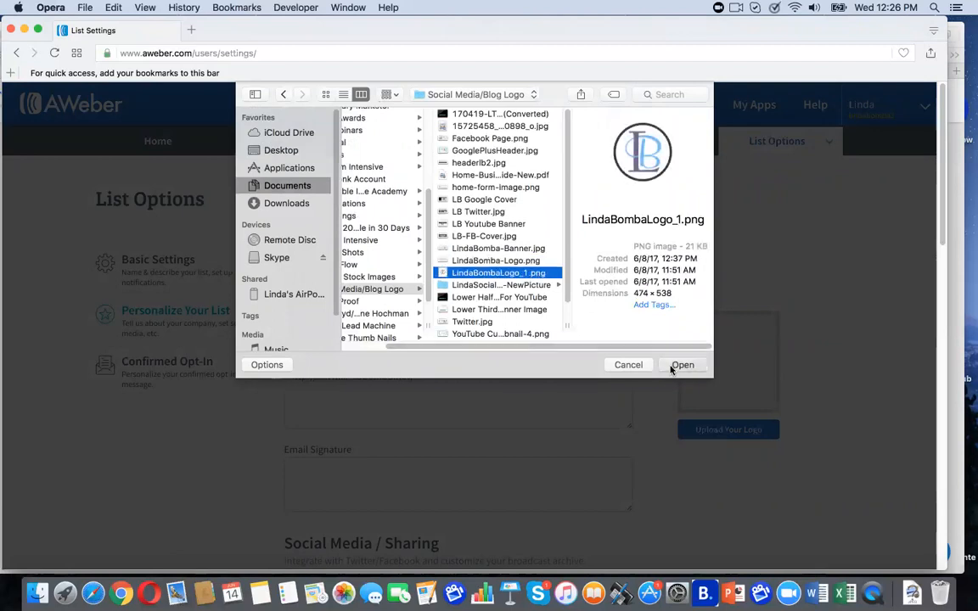
click(683, 366)
click(521, 265)
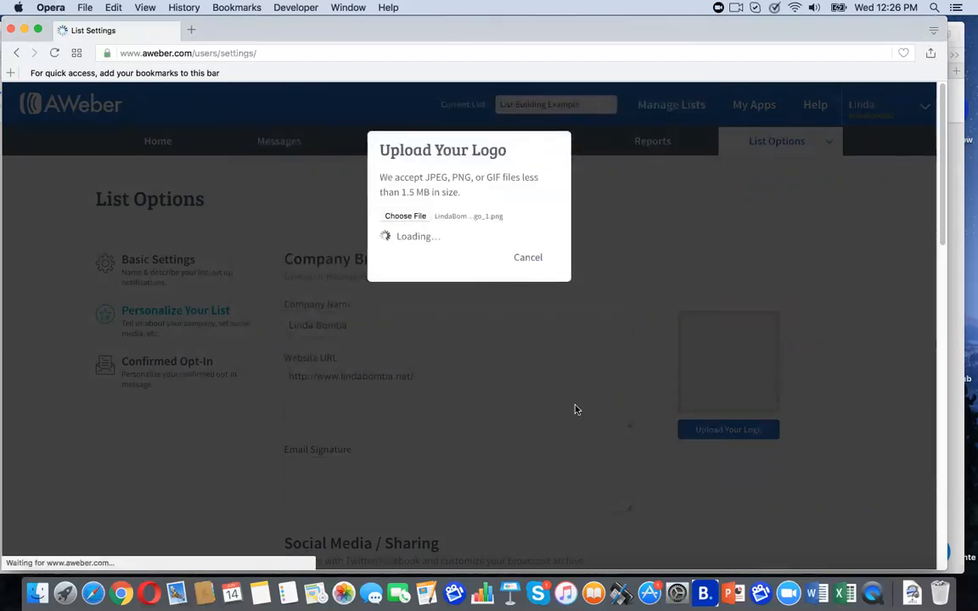
Step: Start the email signature with the sender's full name, followed by a blank line
click(395, 479)
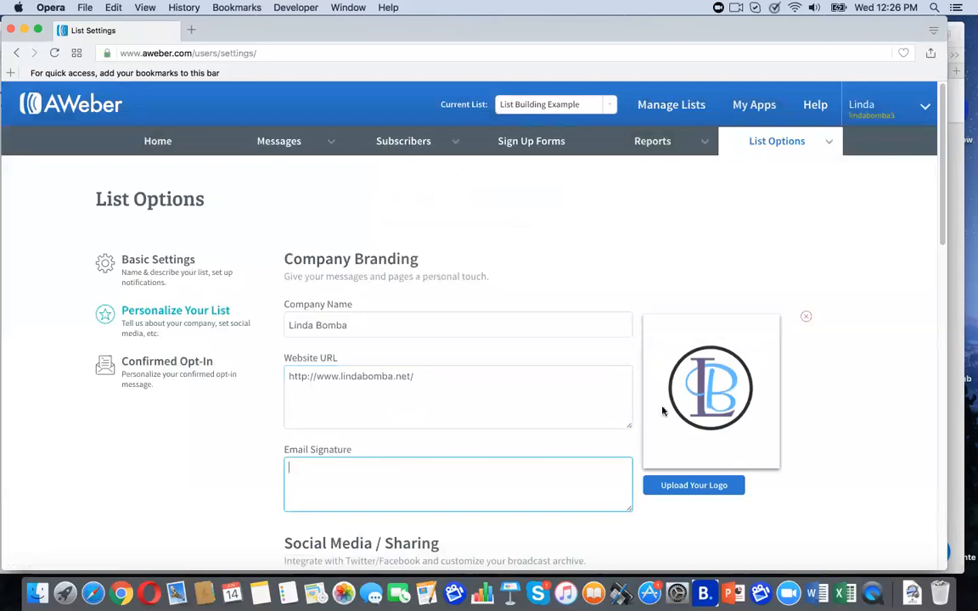
scroll(522, 334, down, 2)
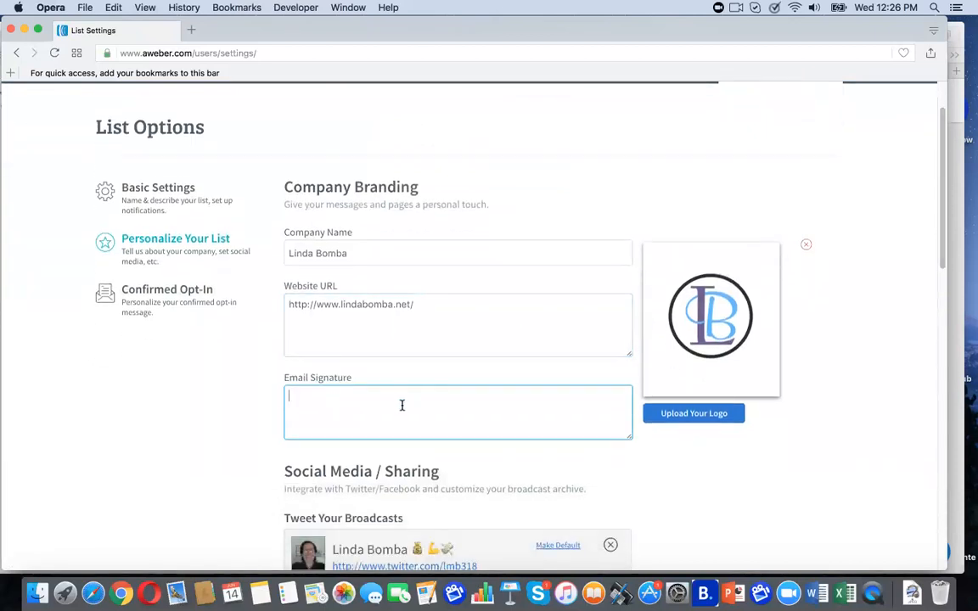
text(Linda Bomba)
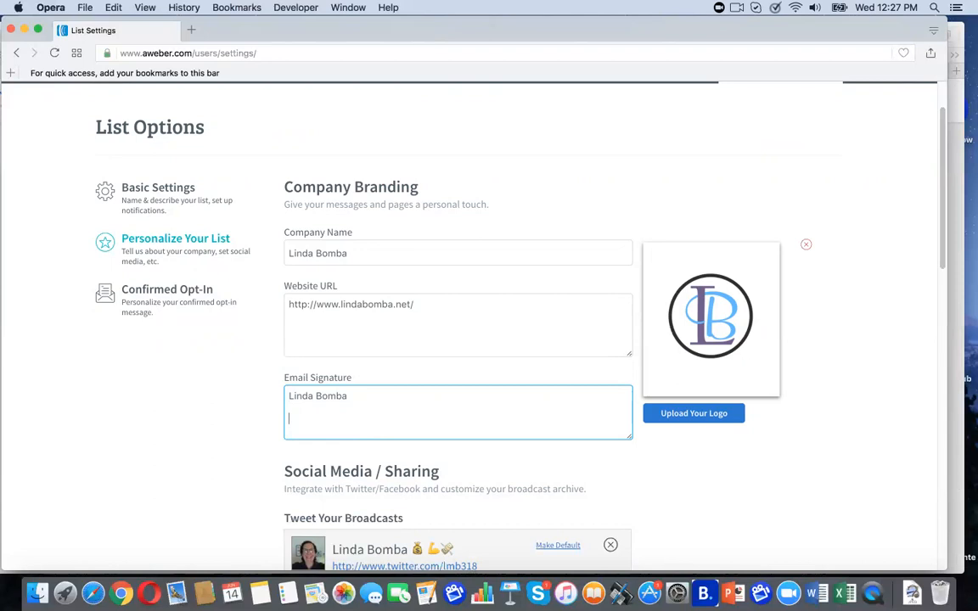
Step: Below the signature name, add "I may or may not make money from this email but I have legal obligation to disclose that here in this correspondence."
key(BackSpace)
key(BackSpace)
key(BackSpace)
text(may or may not b)
key(BackSpace)
text(make money from this email but its )
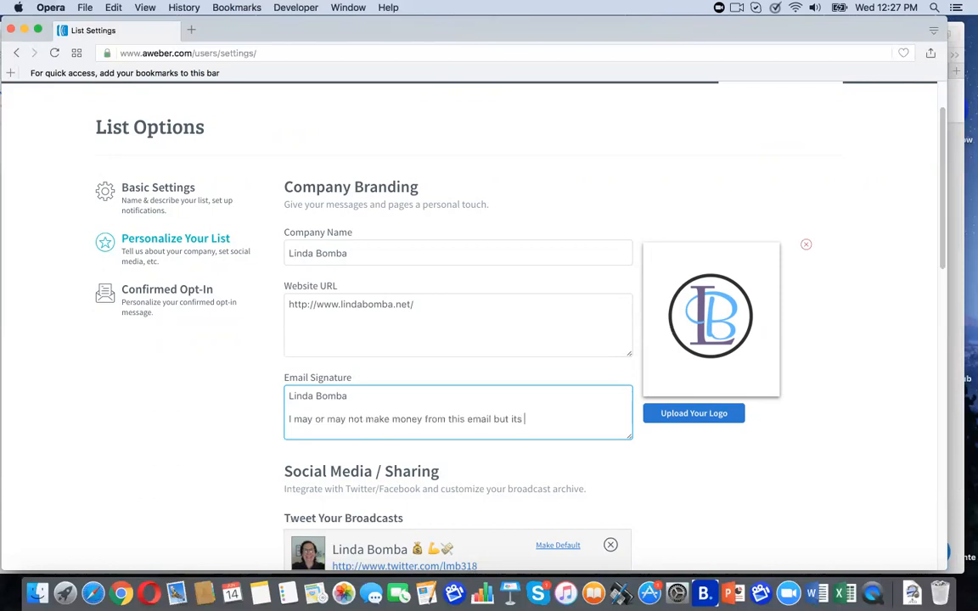
text(I have le)
text(galy )
text(git)
text(ationt o)
key(BackSpace)
key(BackSpace)
key(BackSpace)
key(BackSpace)
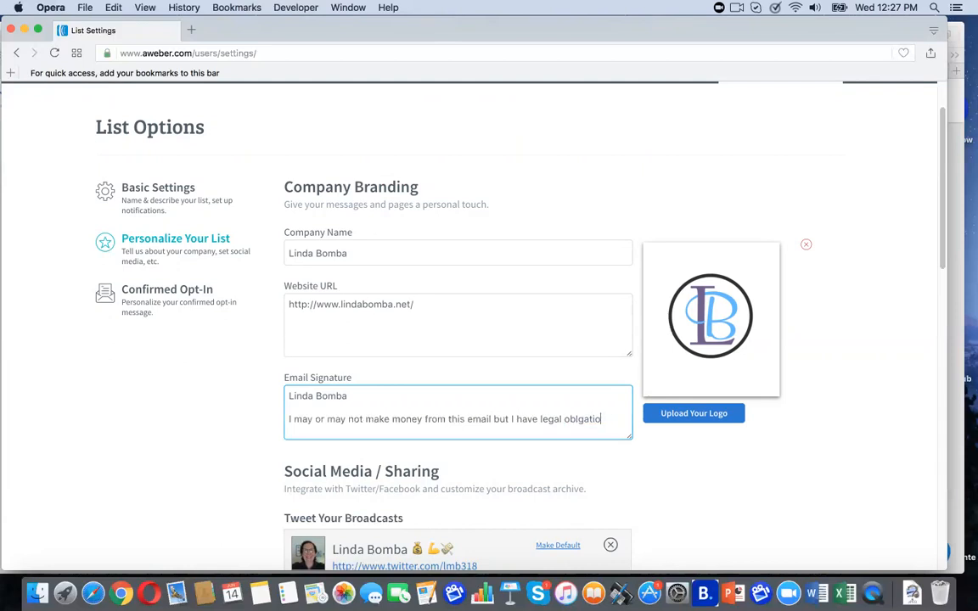
text(gation to disclose tha)
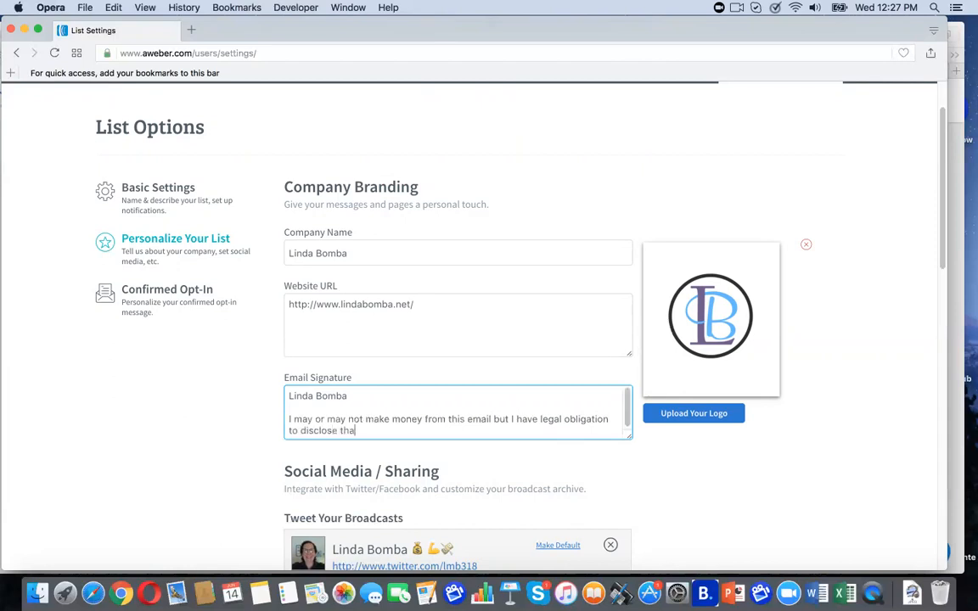
text(t here in this corrpespondence.)
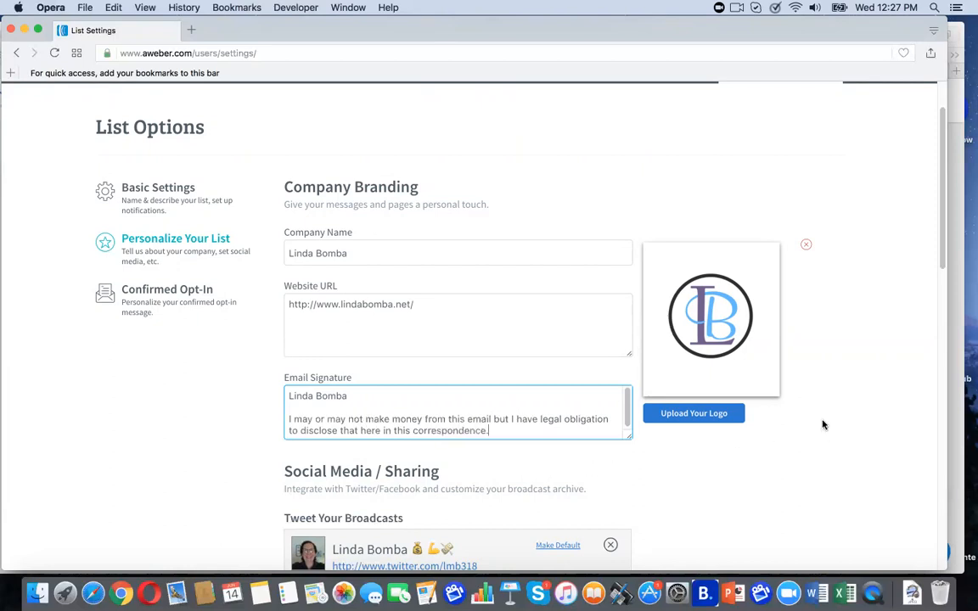
Step: Insert a "BLOG:" line with the sender's website address directly beneath the name in the email signature
click(373, 399)
key(Return)
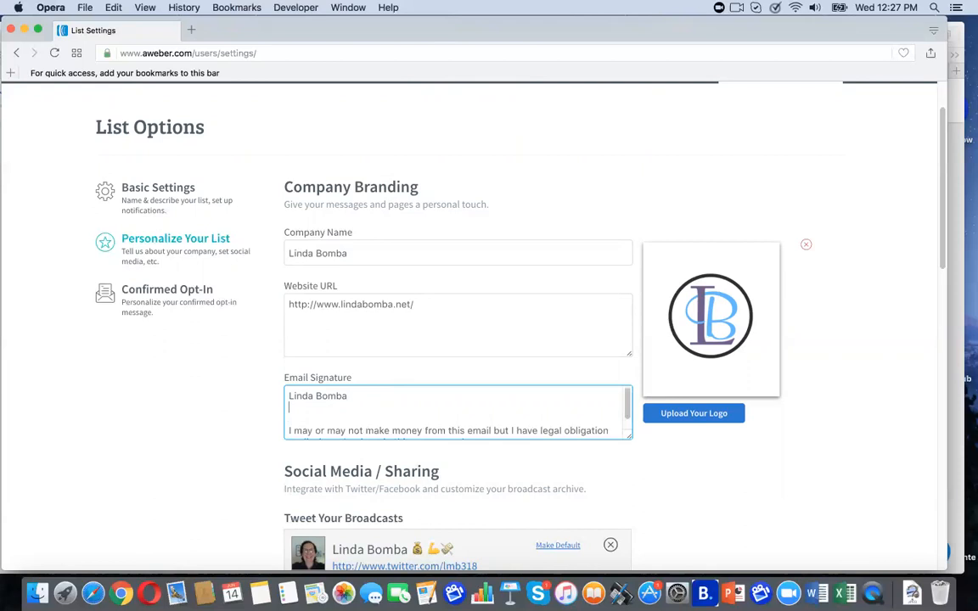
text(BLOG: www.lindabomba.net)
key(Return)
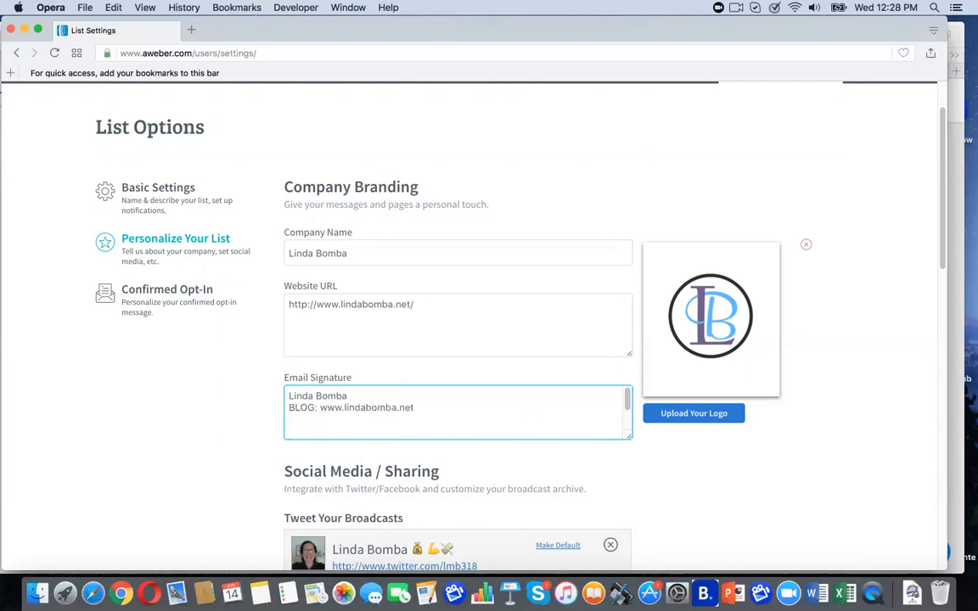
key(BackSpace)
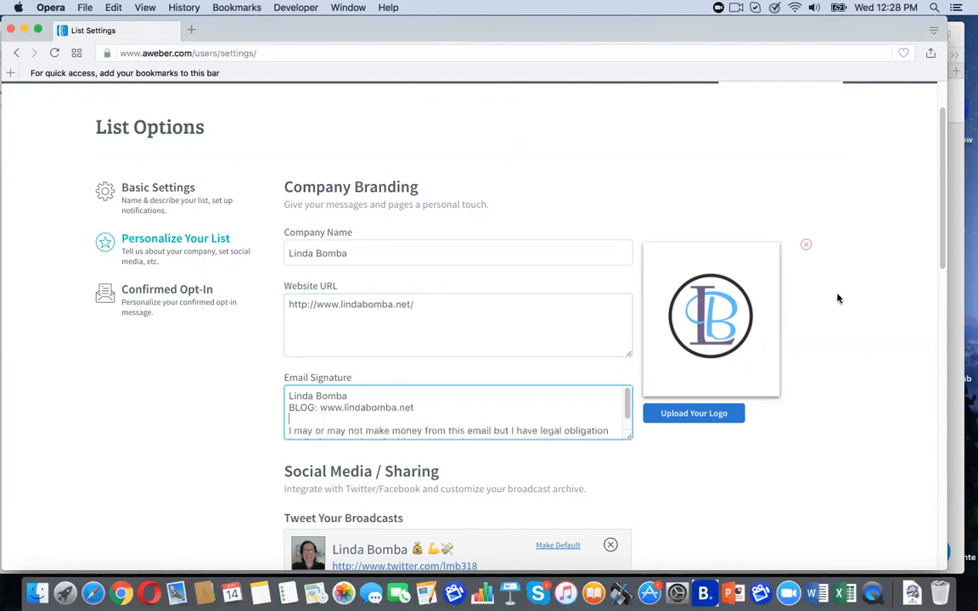
Step: Add a global text snippet named with the owner's first name, using their full name as one lowercase word as text, and save the settings
drag(942, 207, 902, 370)
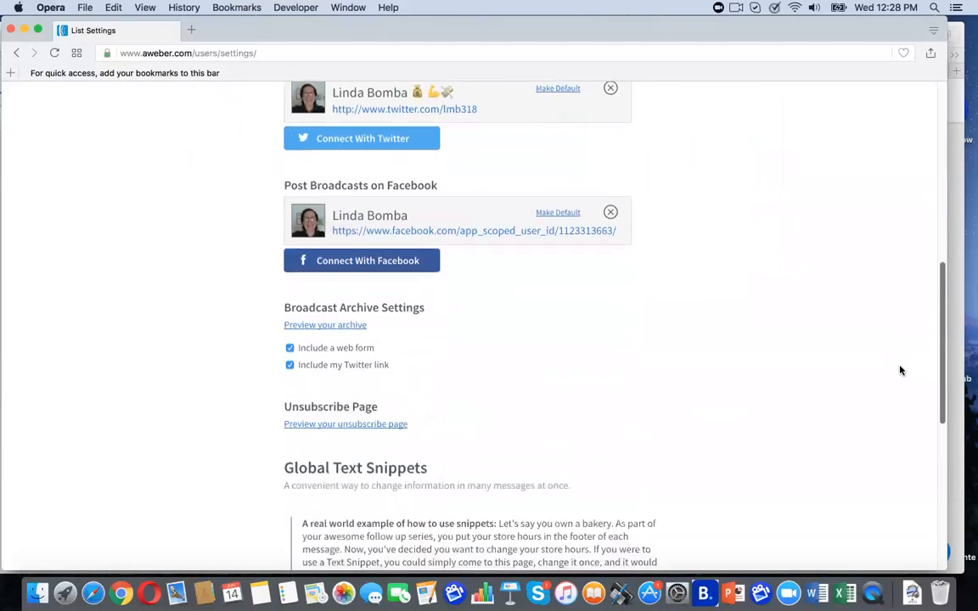
scroll(901, 370, down, 1)
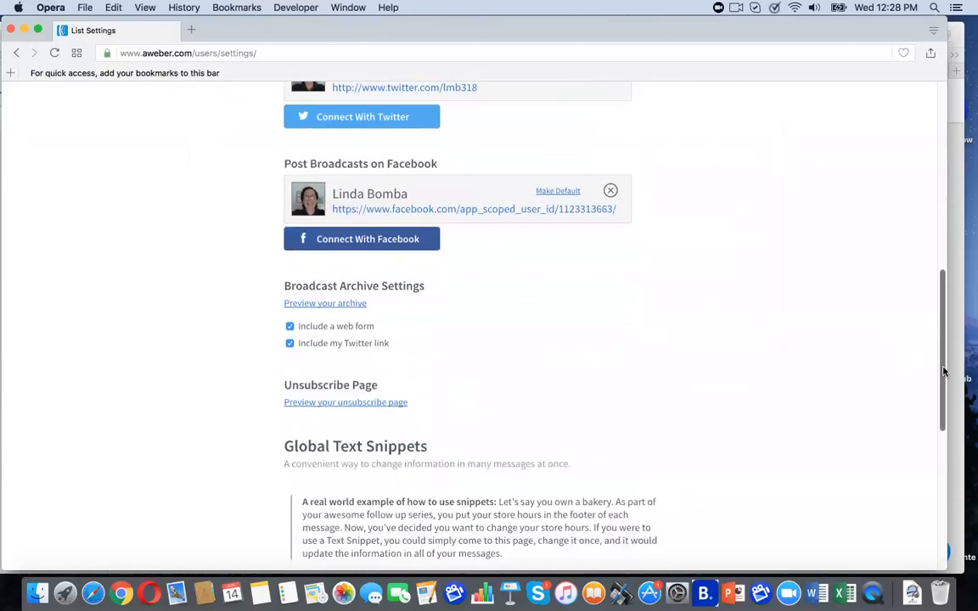
scroll(942, 369, down, 5)
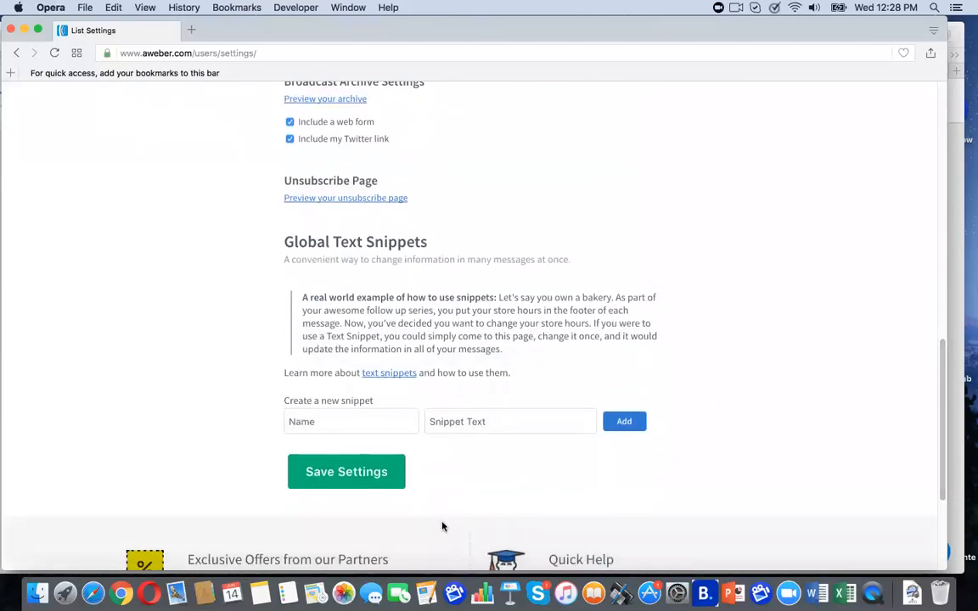
click(369, 433)
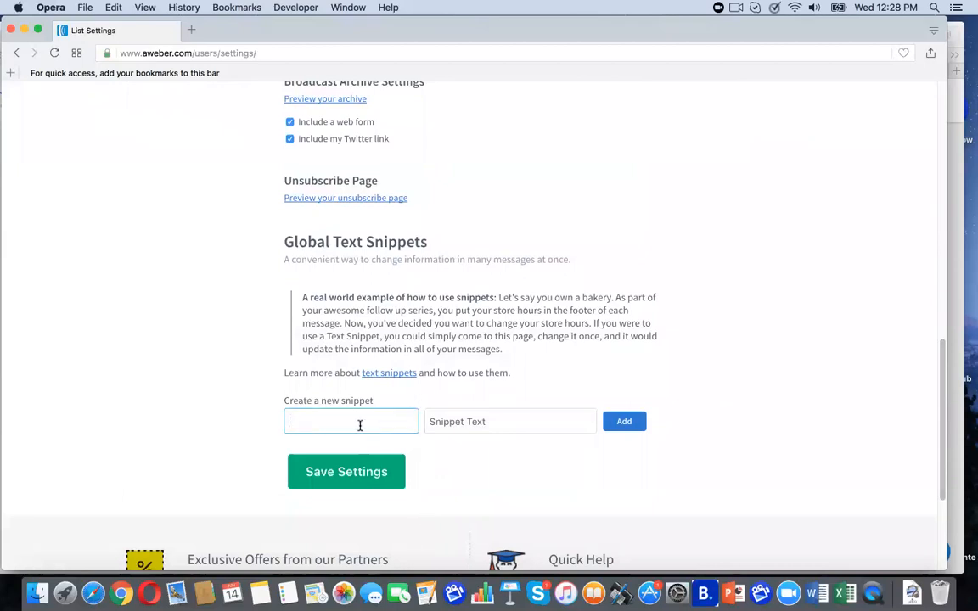
text(Linda)
key(Tab)
text(lindabomba)
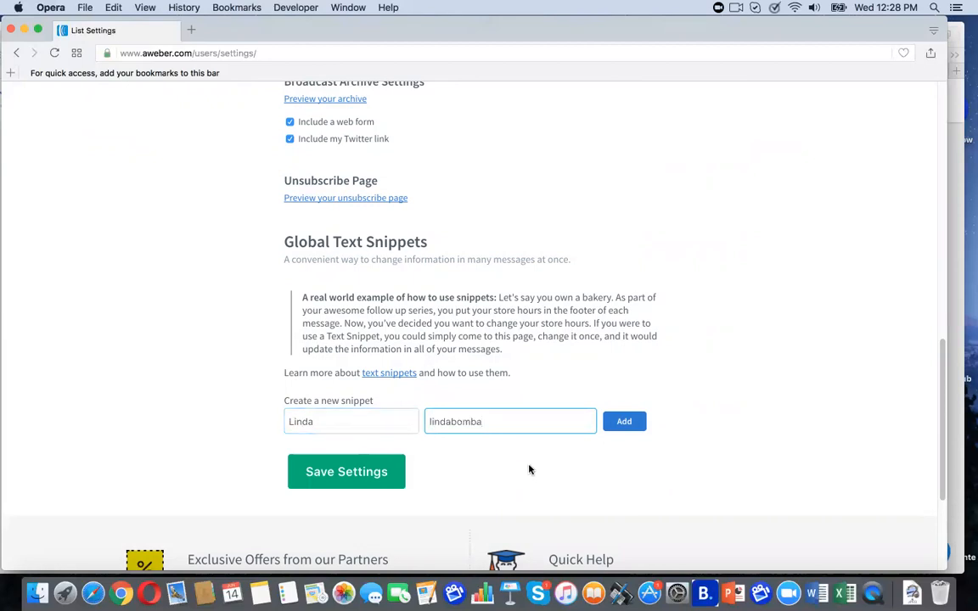
click(631, 421)
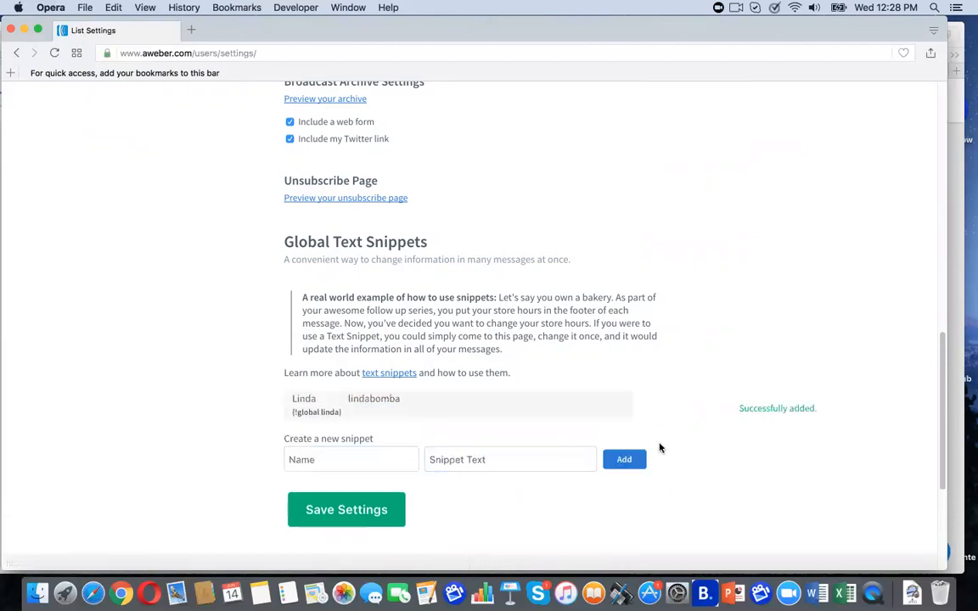
click(360, 522)
Step: In the Confirmed Opt-In settings, turn off the confirmed opt-in email for Web Forms and save the settings
drag(941, 339, 928, 183)
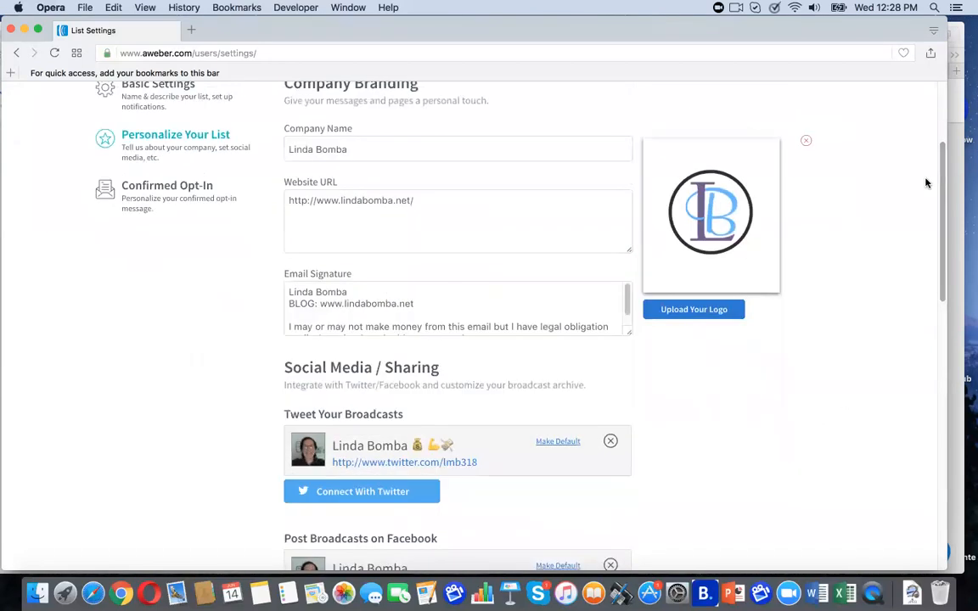
click(163, 202)
drag(943, 217, 952, 411)
scroll(952, 411, down, 3)
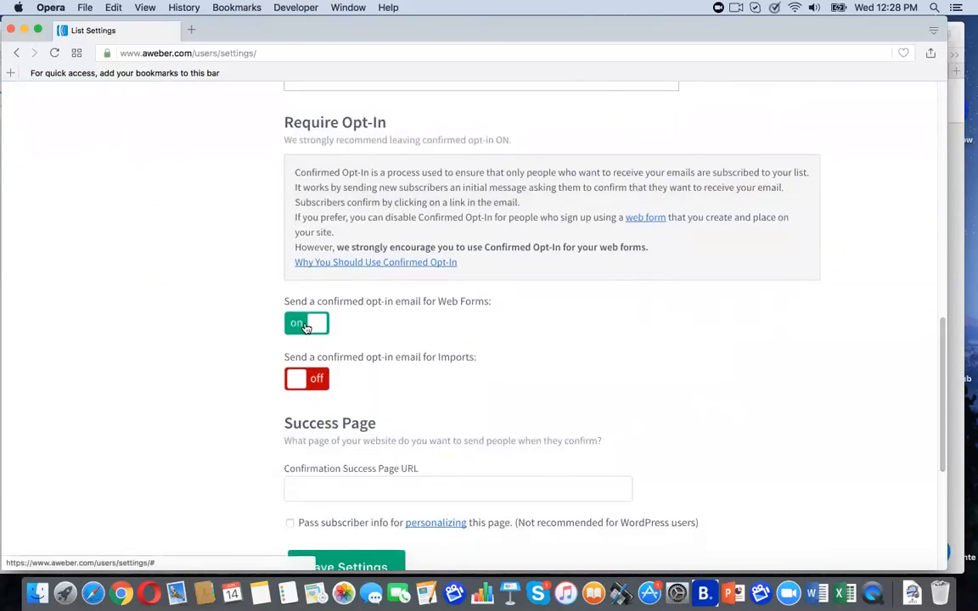
click(307, 324)
click(592, 286)
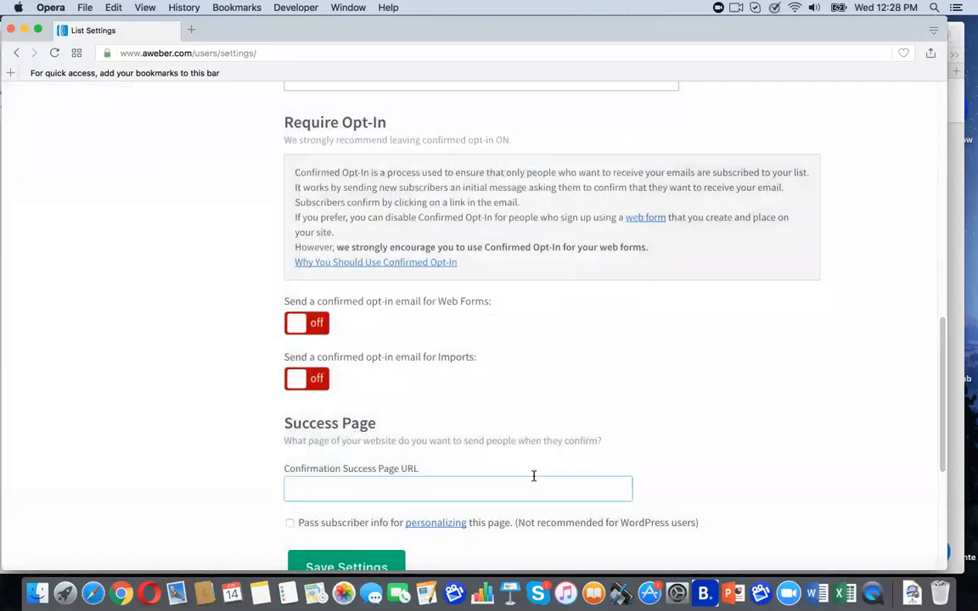
click(374, 566)
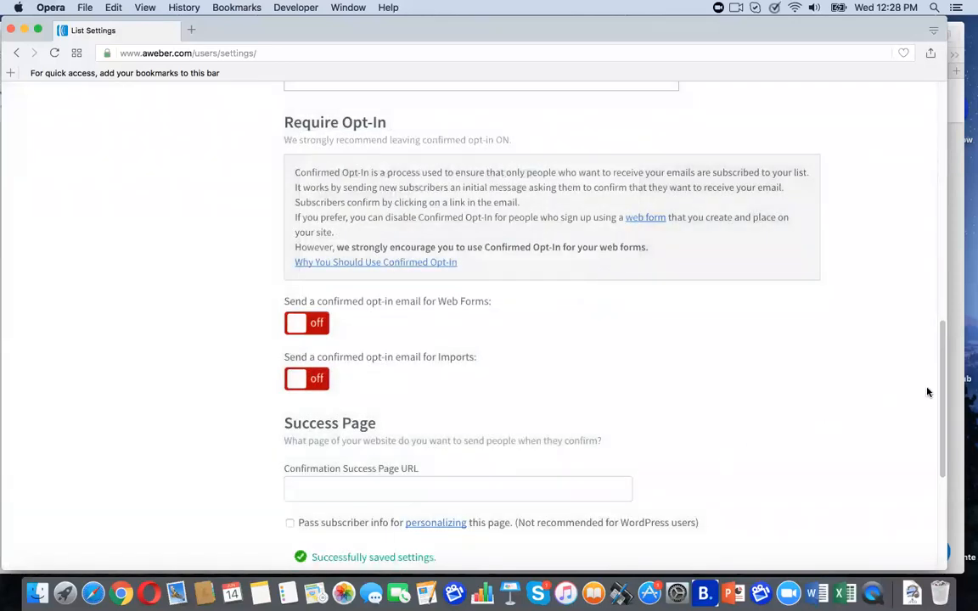
Step: Revisit the Personalize Your List settings and return to the list's Basic Settings
drag(943, 399, 939, 169)
click(194, 261)
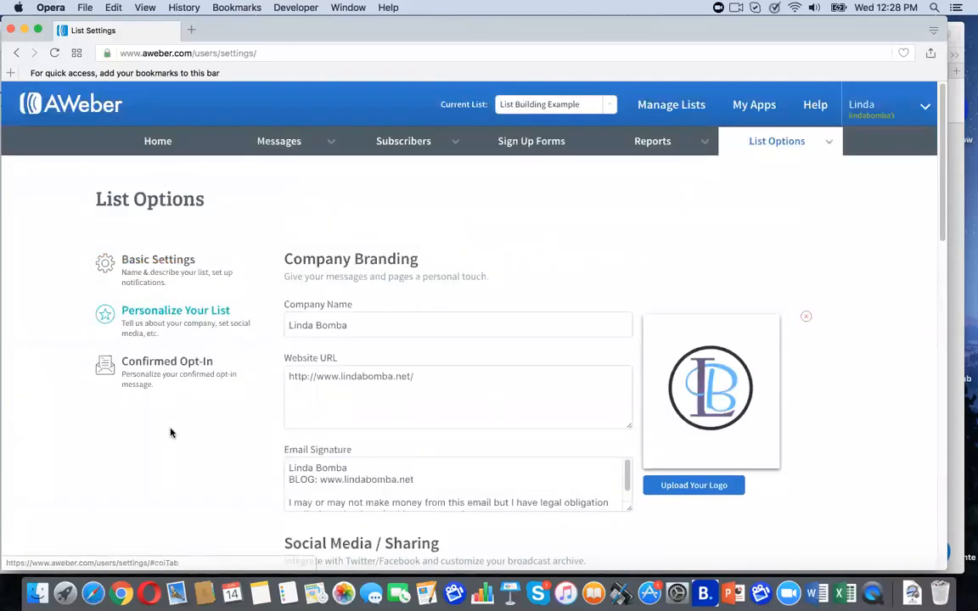
click(171, 281)
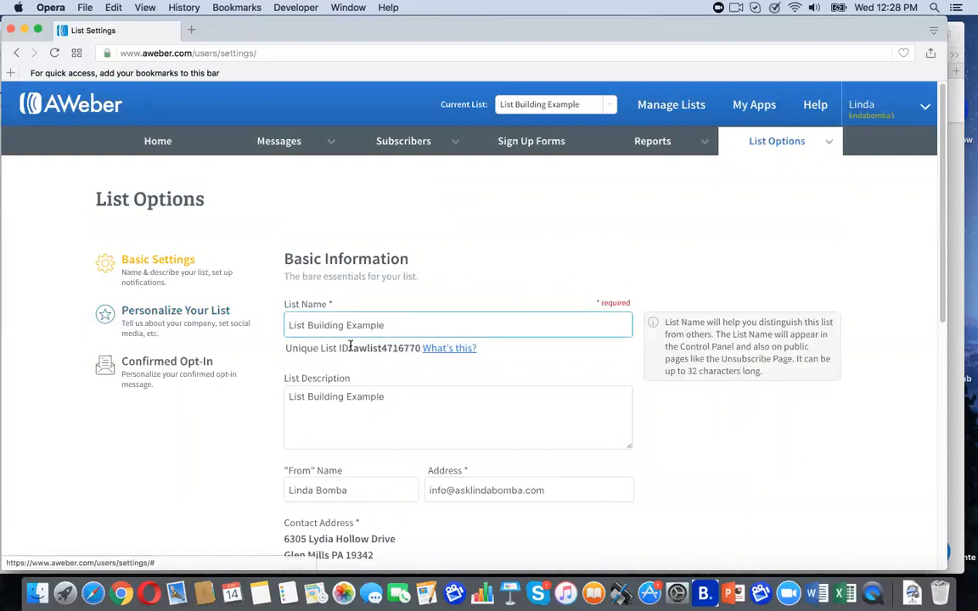
Step: Open the AWeber help page and look through its common questions and Knowledge Base resources
click(815, 107)
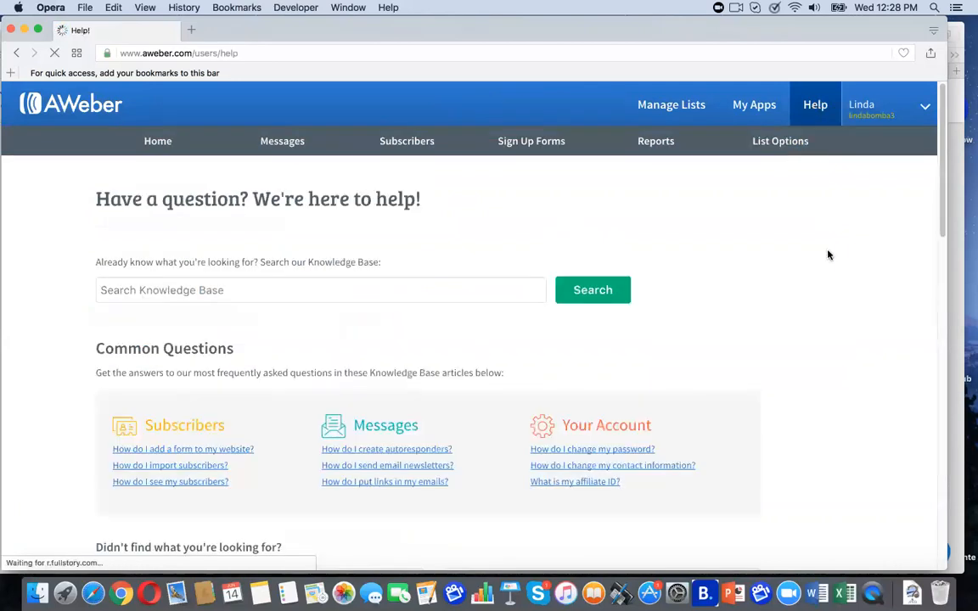
scroll(826, 253, down, 2)
scroll(597, 472, down, 5)
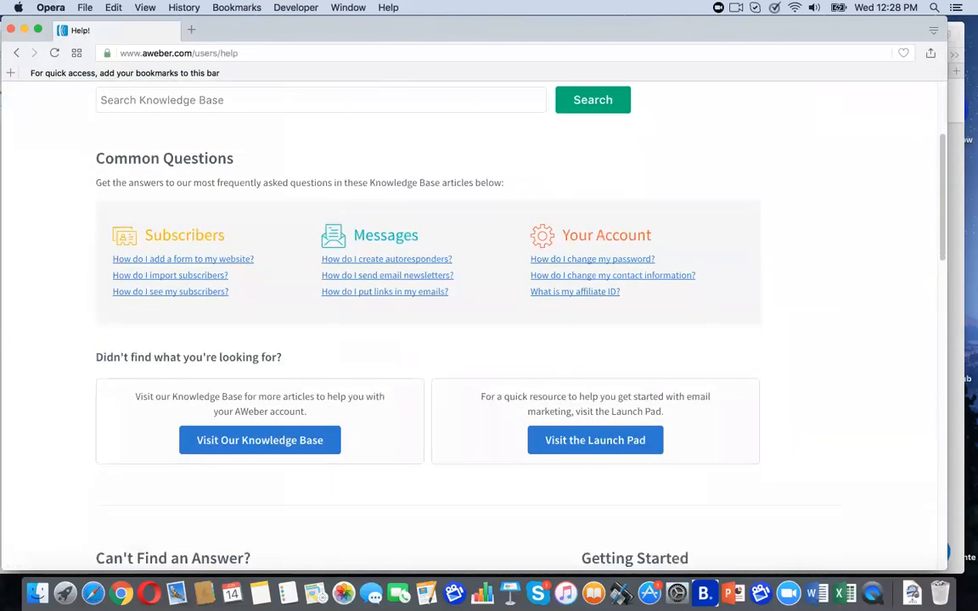
Step: In the help request form, review the reply-to address and set the inquiry topic to Other
scroll(596, 472, down, 5)
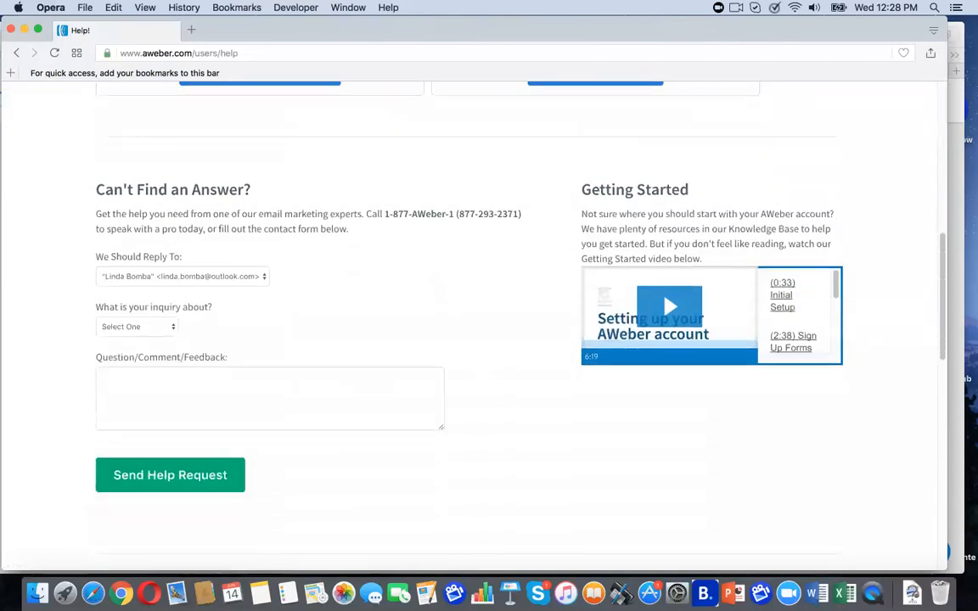
click(263, 266)
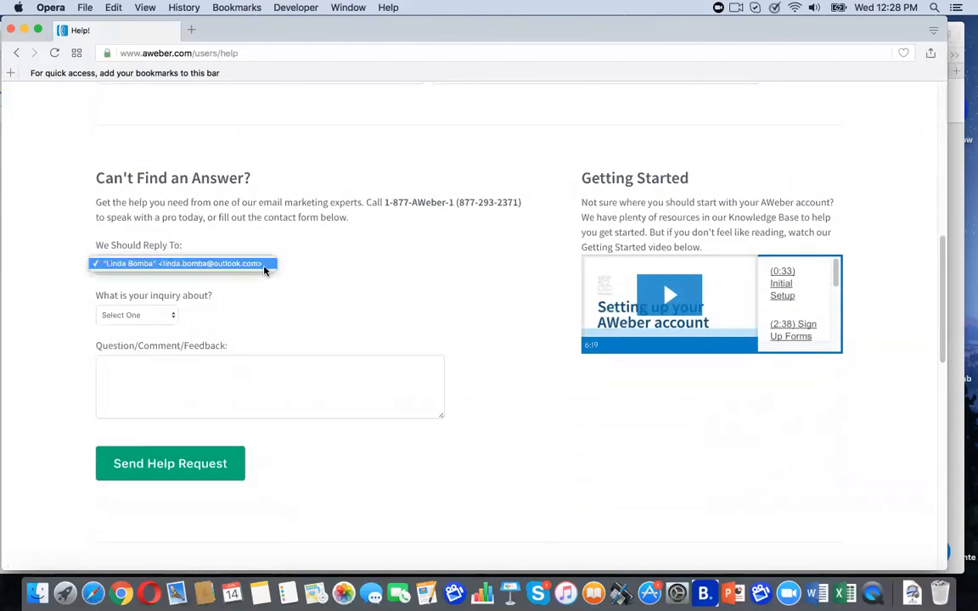
click(285, 285)
click(138, 316)
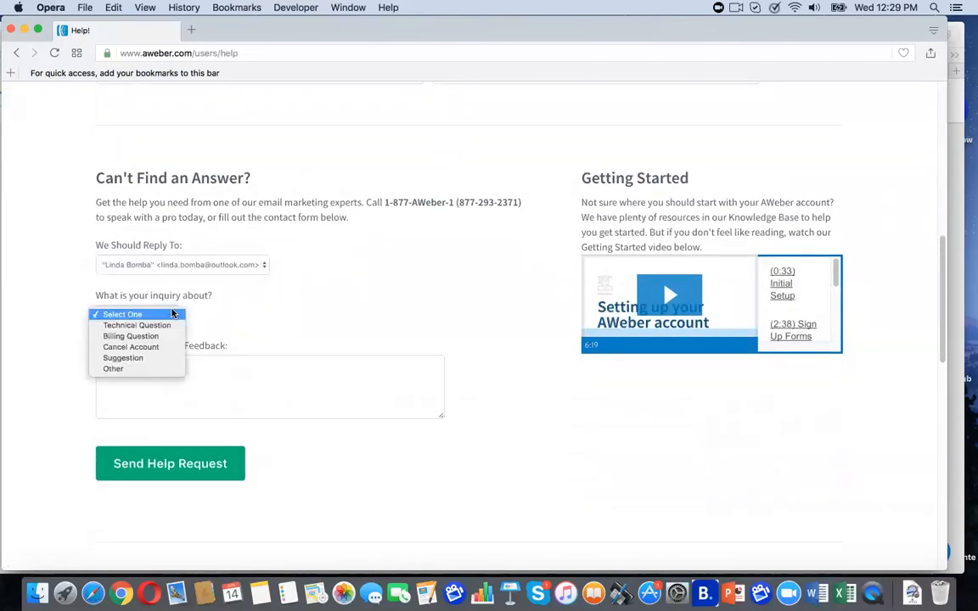
click(163, 369)
click(163, 372)
Step: Write the help request "Hi, Can you please turn off the double opt in for awlist...." followed by "Thanks." after a blank line
text(H)
key(BackSpace)
key(BackSpace)
text(i, Can)
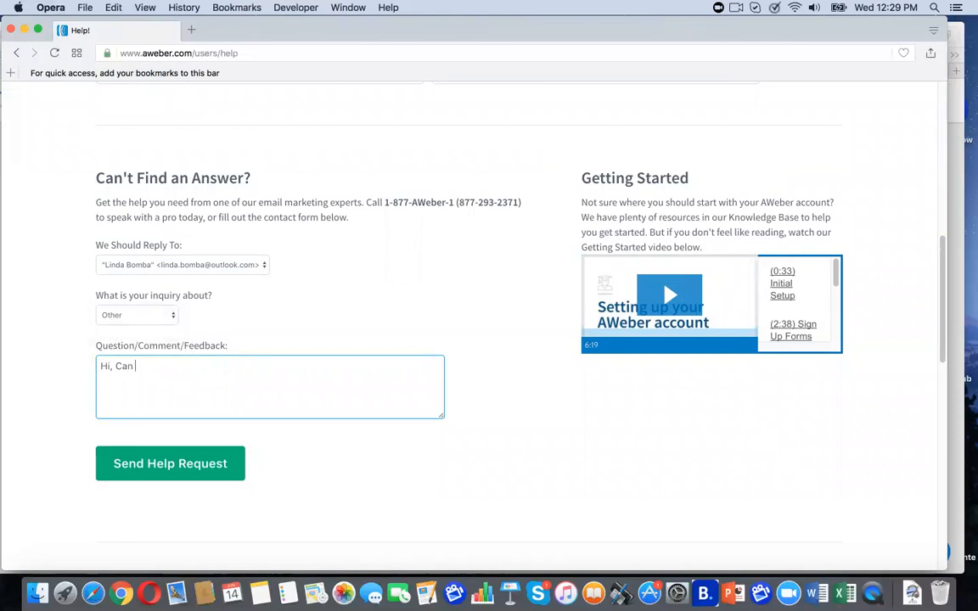
text( you please turn off the)
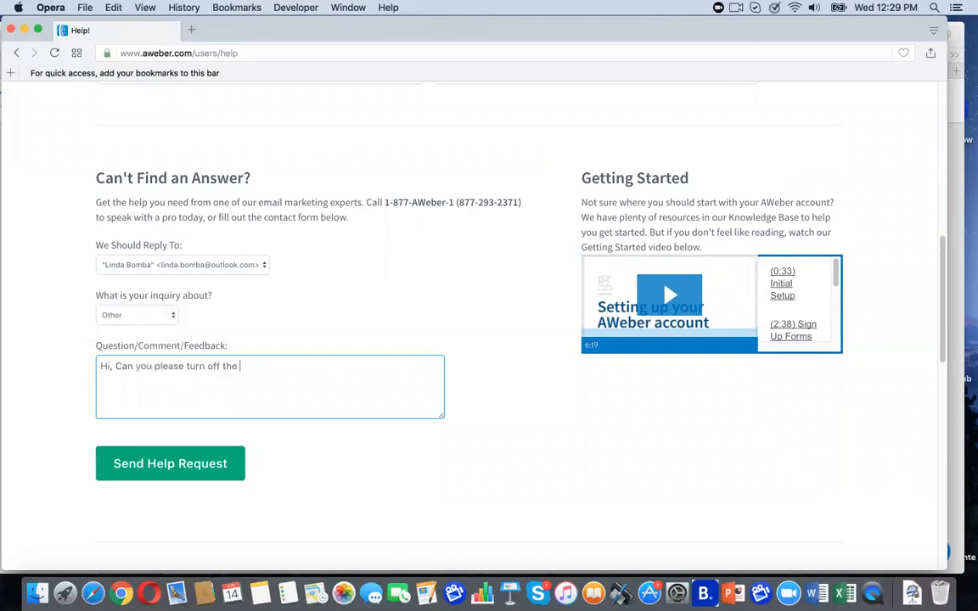
text( t)
key(BackSpace)
text(double opt in for awlist..)
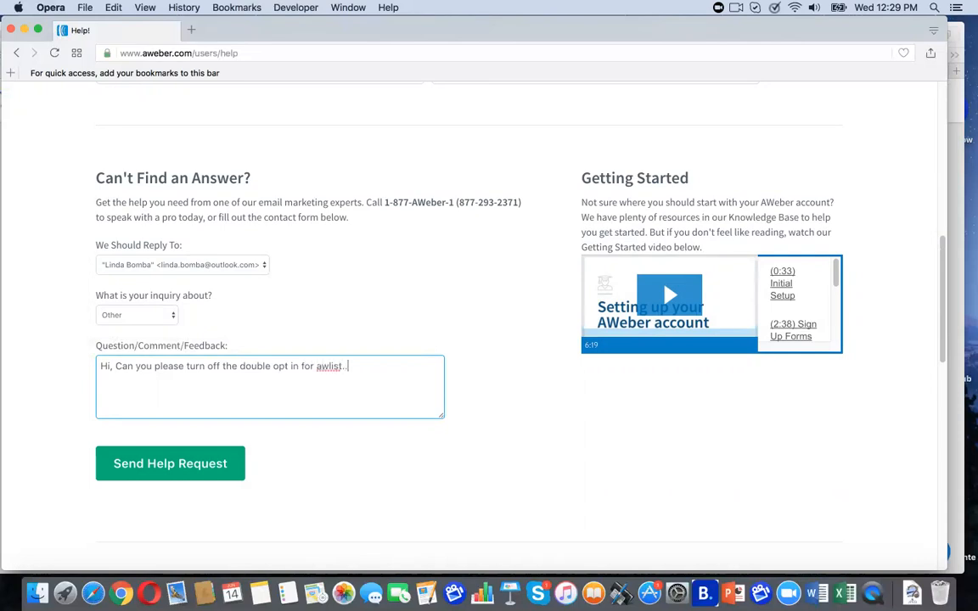
text(..)
key(Return)
key(Return)
text(Thanks.)
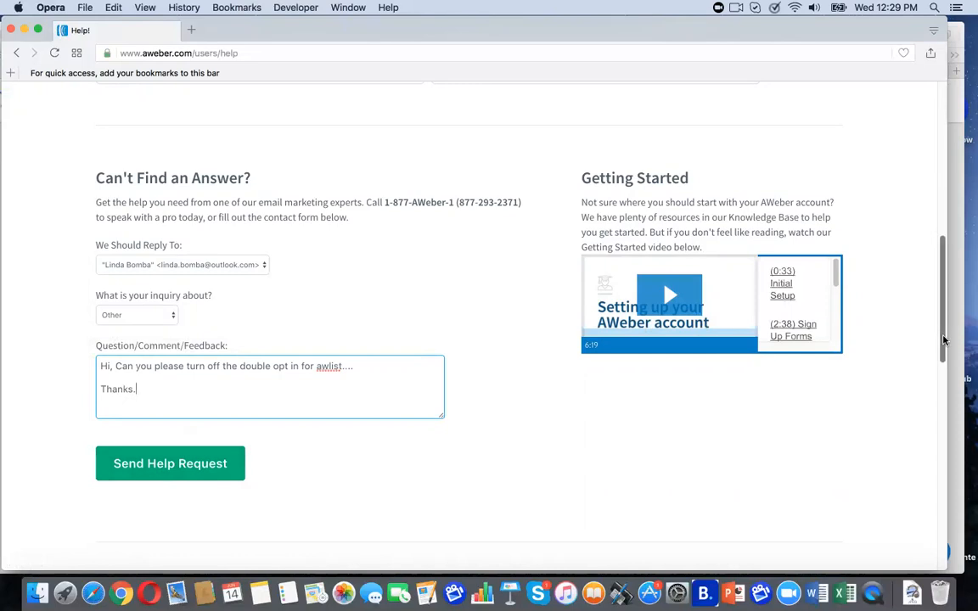
Step: Leave the help page without sending the request and open the List Building Example list from the managed lists
drag(943, 344, 943, 332)
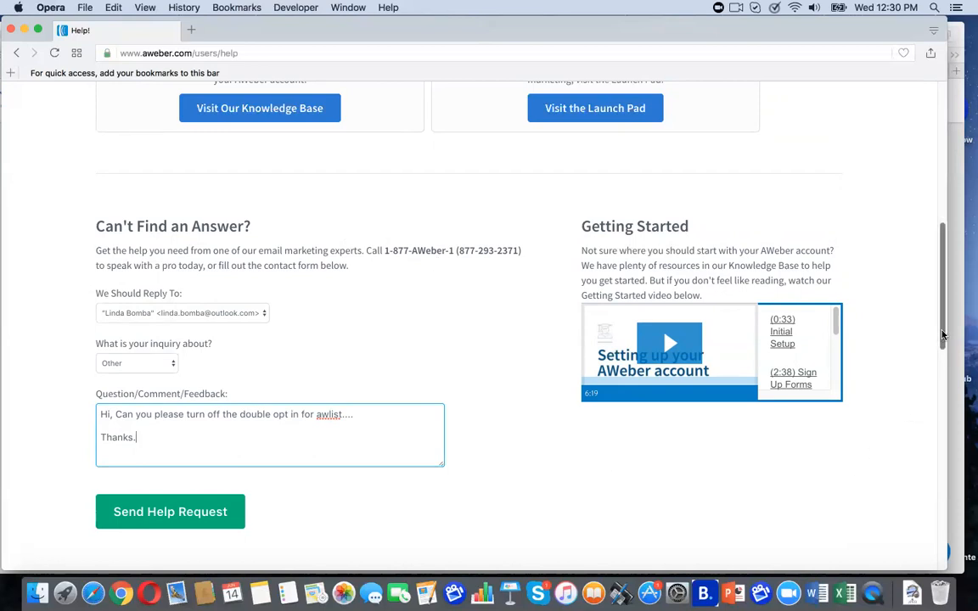
drag(943, 332, 929, 187)
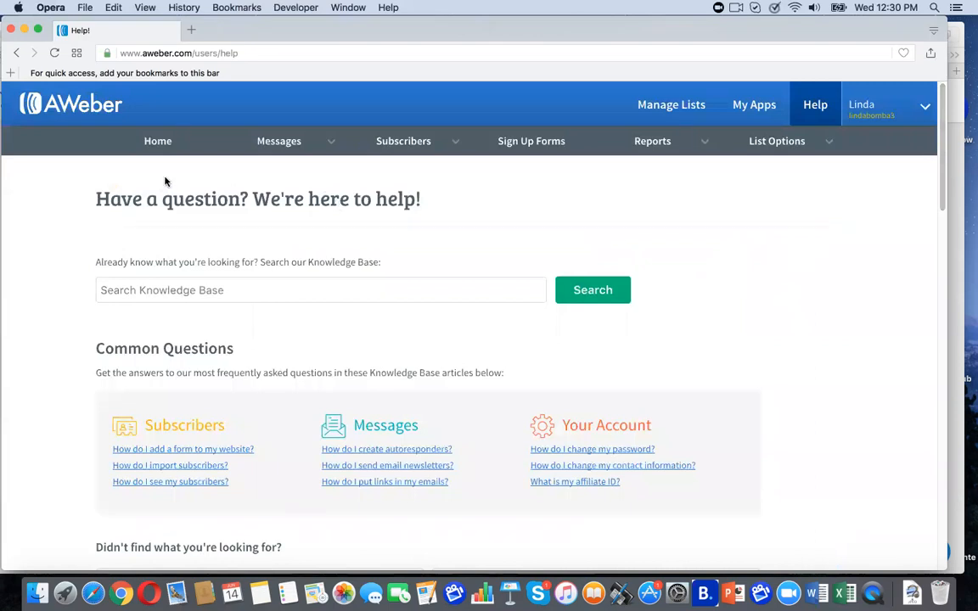
click(165, 145)
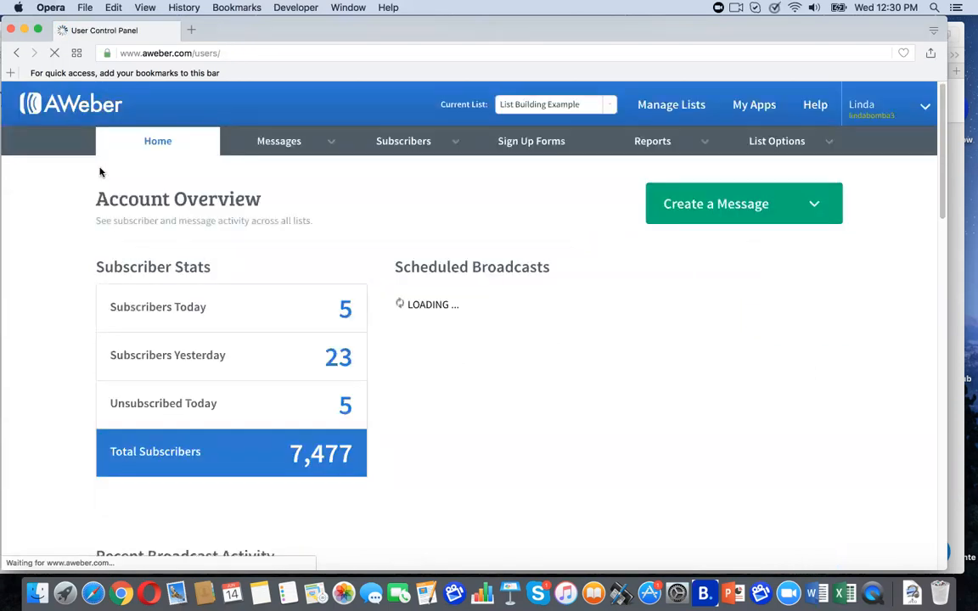
click(674, 109)
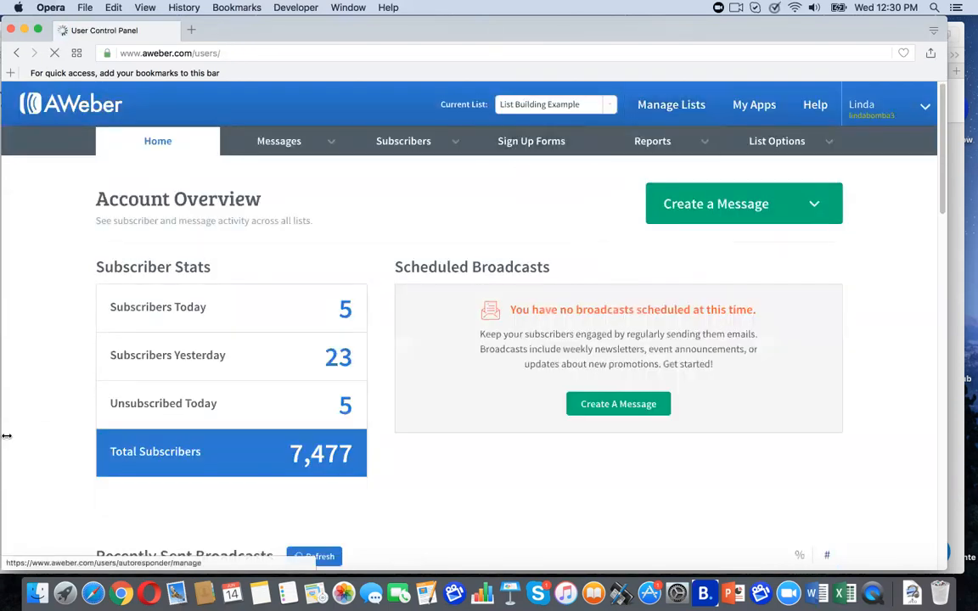
scroll(42, 468, down, 6)
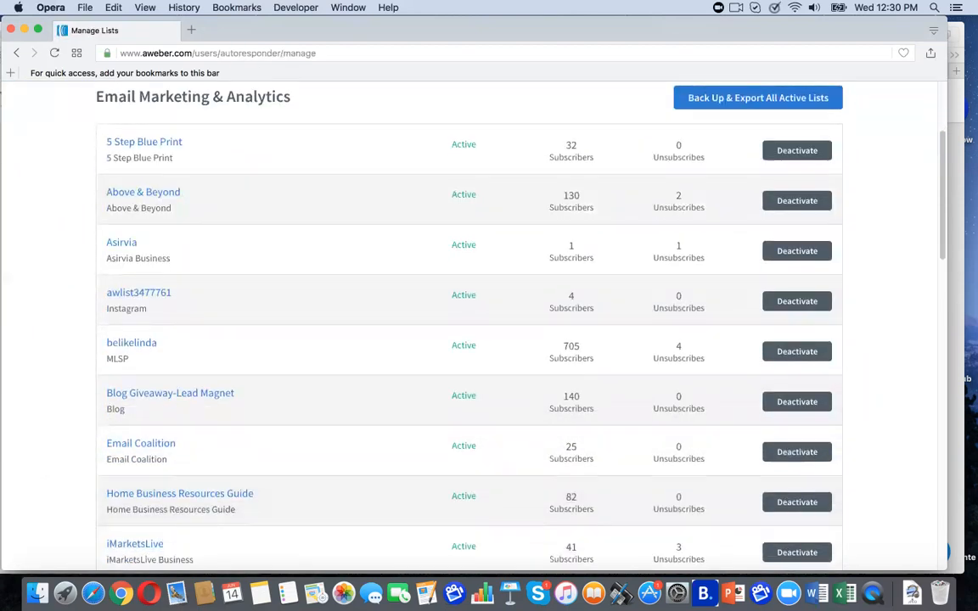
scroll(468, 323, down, 4)
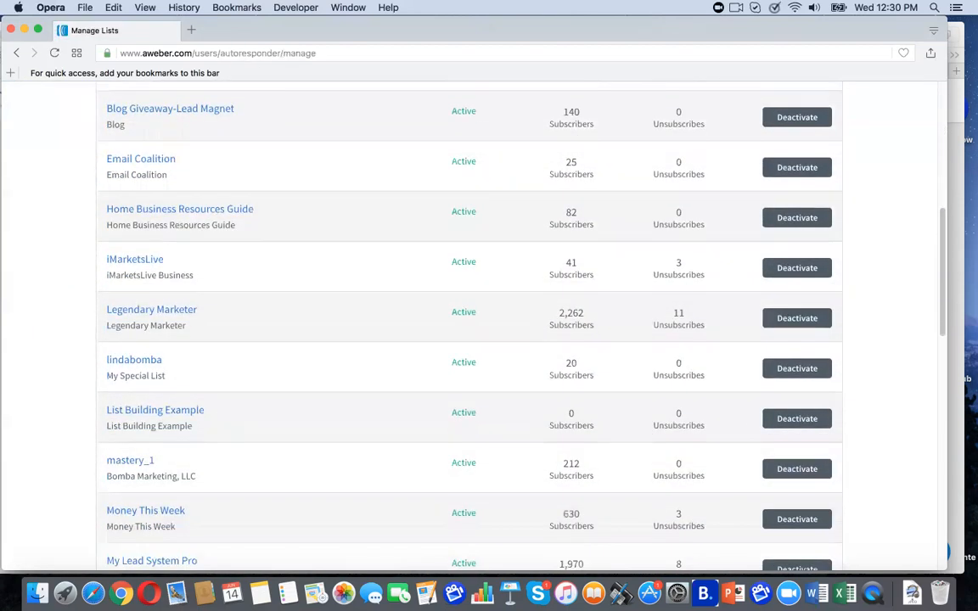
click(112, 410)
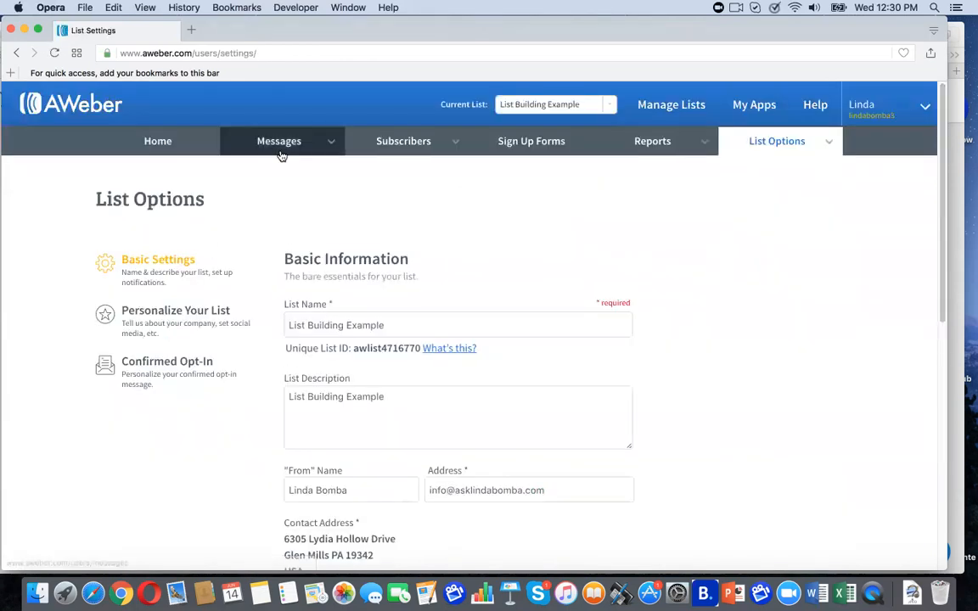
Step: From the Legacy Follow Up Series, create a message with the subject "test", keep its default body, and save and exit
mouse_move(281, 153)
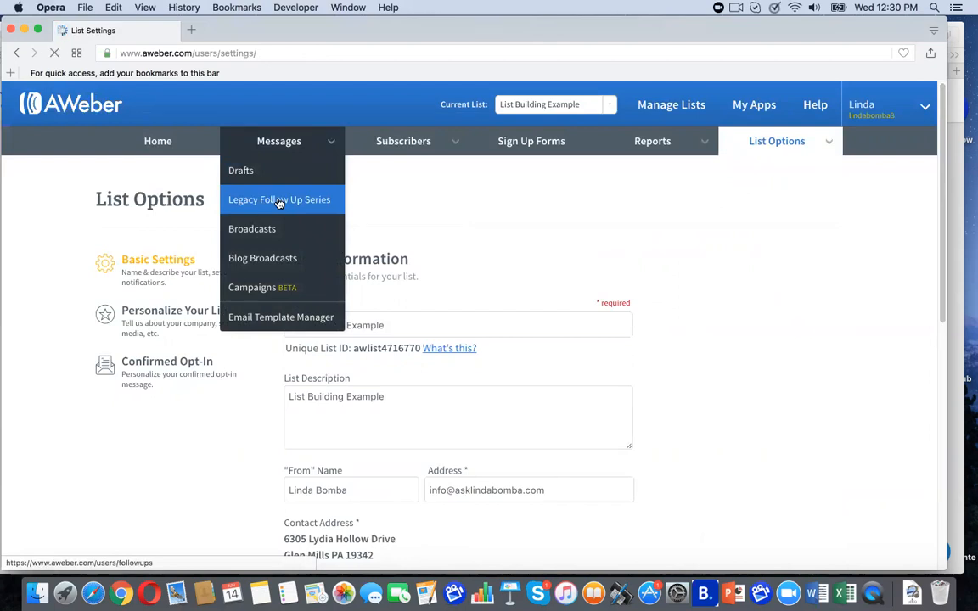
click(280, 201)
click(231, 303)
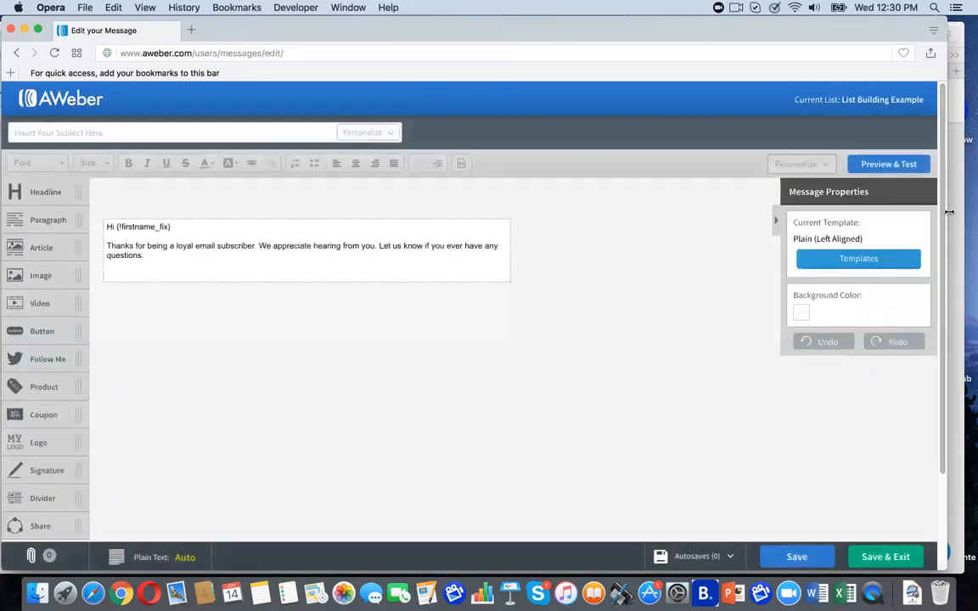
click(177, 131)
text(test)
click(797, 556)
click(869, 557)
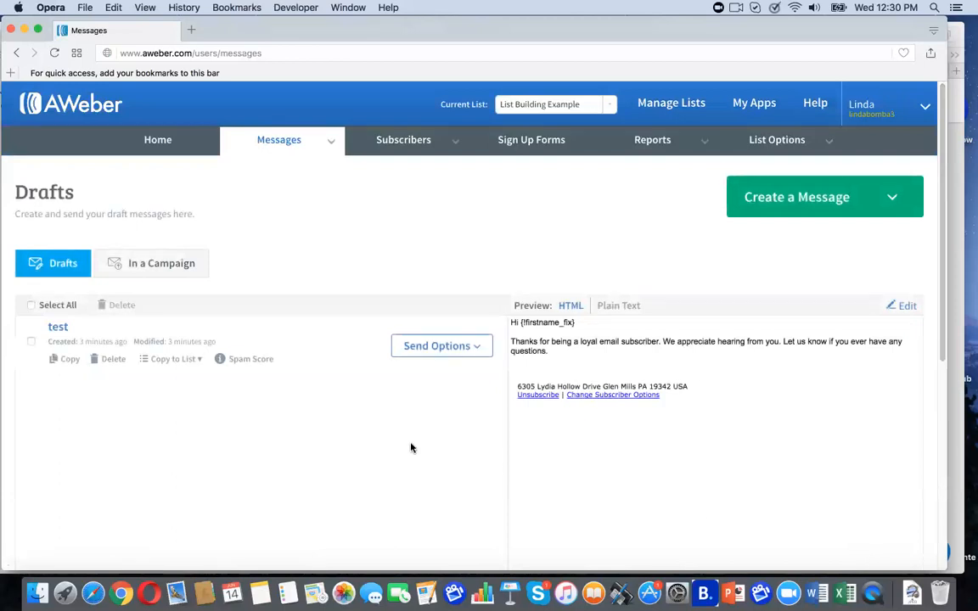
Step: Add the test draft to the list's Legacy Follow Up Series
click(439, 348)
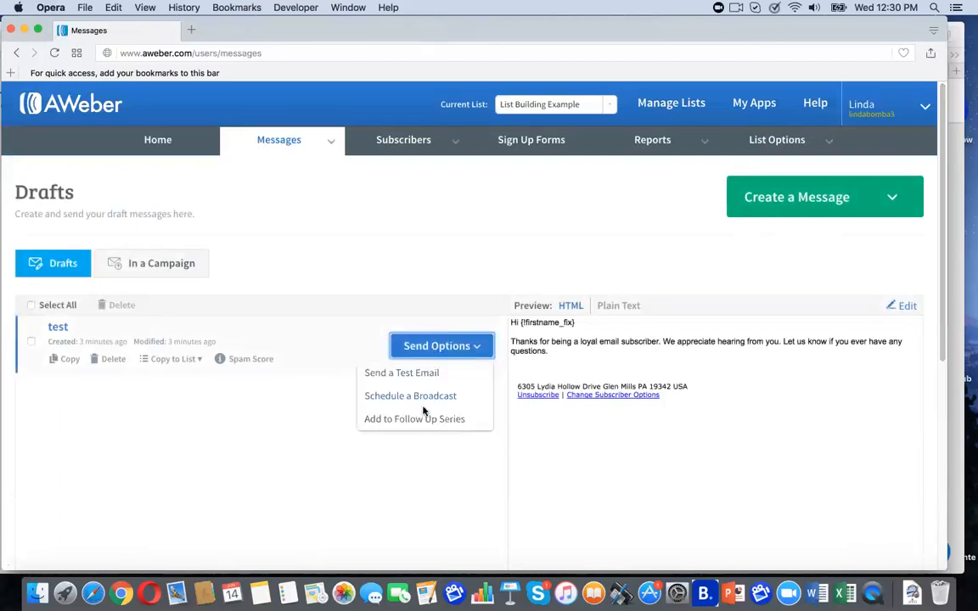
click(420, 419)
click(674, 347)
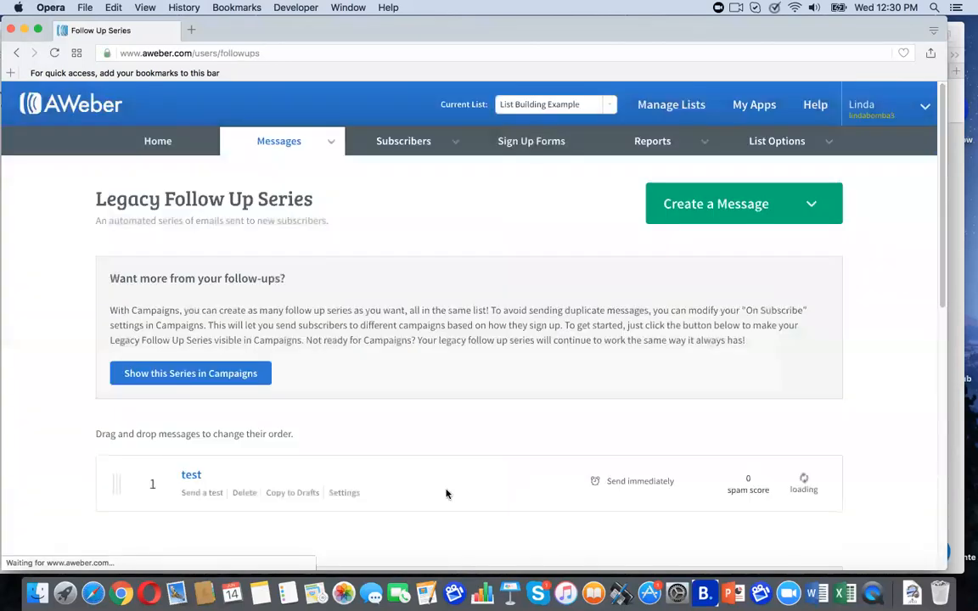
Step: Set campaign sharing for authorized users to Follow Ups and Broadcasts and save the setting
scroll(447, 493, down, 2)
scroll(469, 326, up, 2)
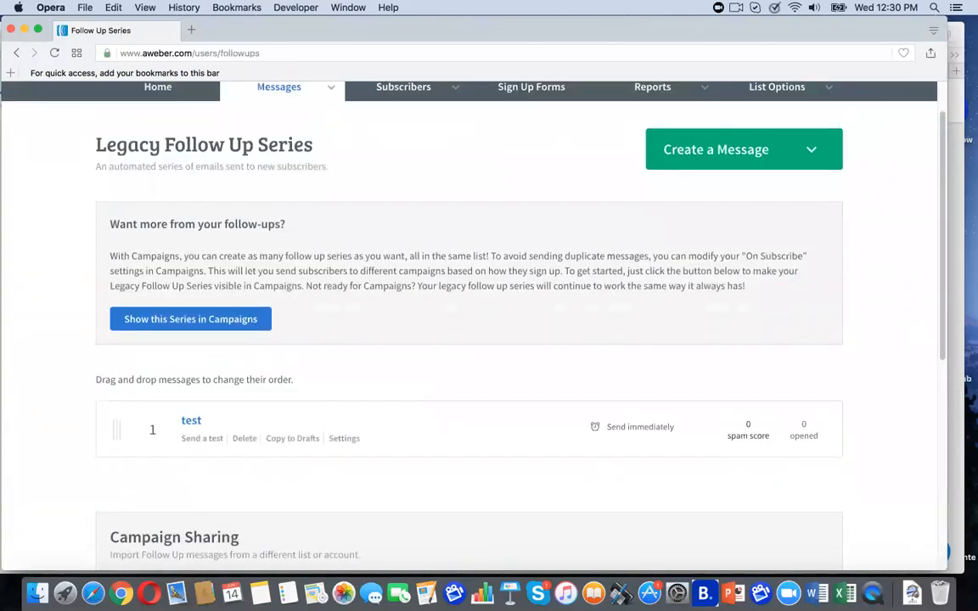
scroll(469, 326, down, 4)
scroll(304, 409, down, 4)
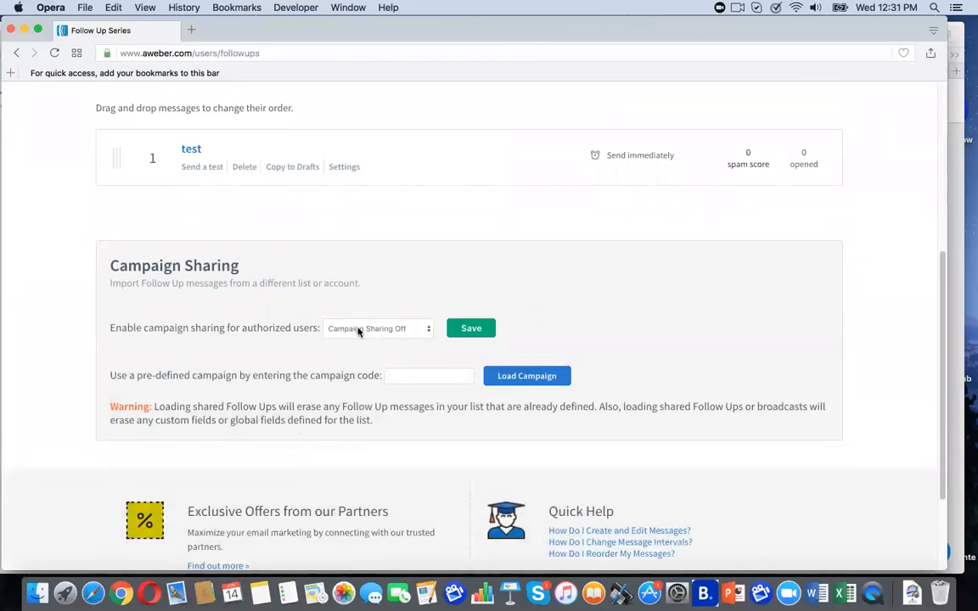
click(421, 335)
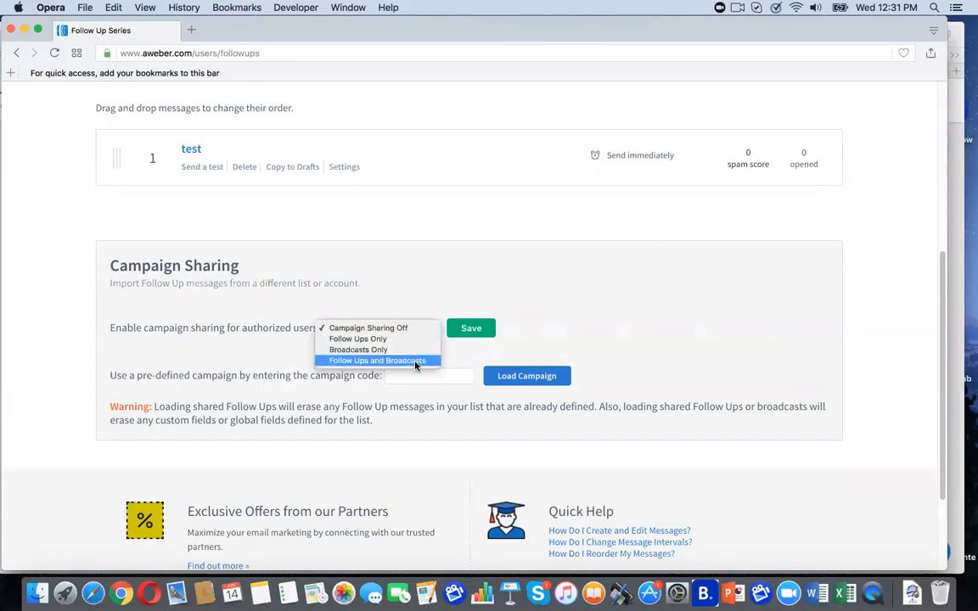
click(389, 361)
click(458, 329)
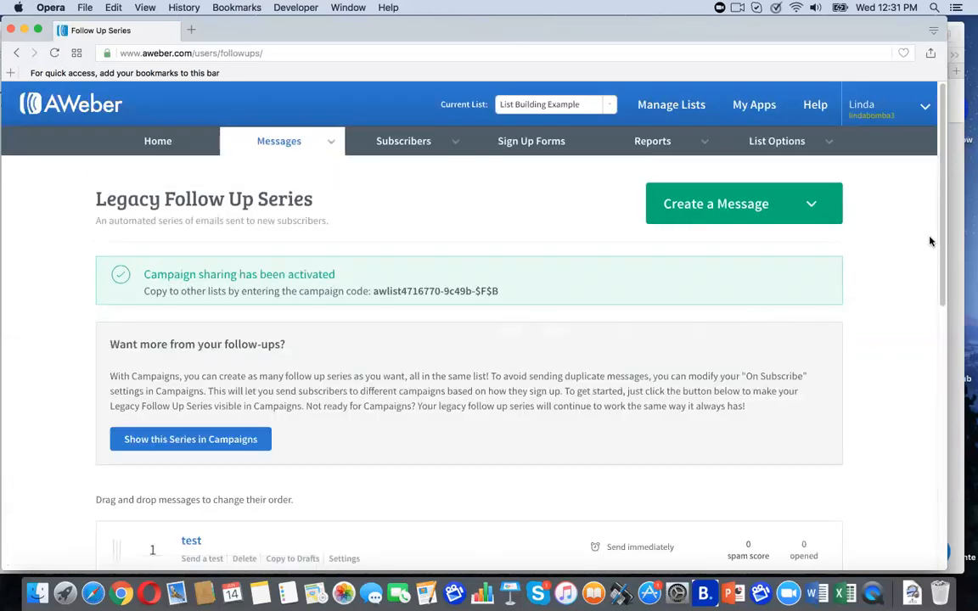
Step: Paste the copied mymlspleadslist campaign code as the pre-defined campaign and load it into the follow up series
drag(941, 239, 946, 454)
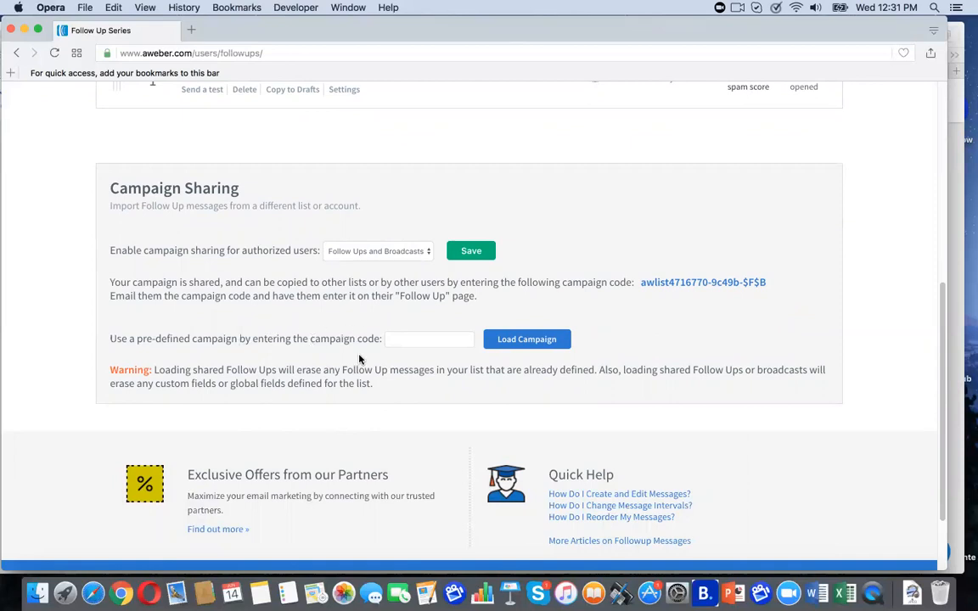
click(412, 339)
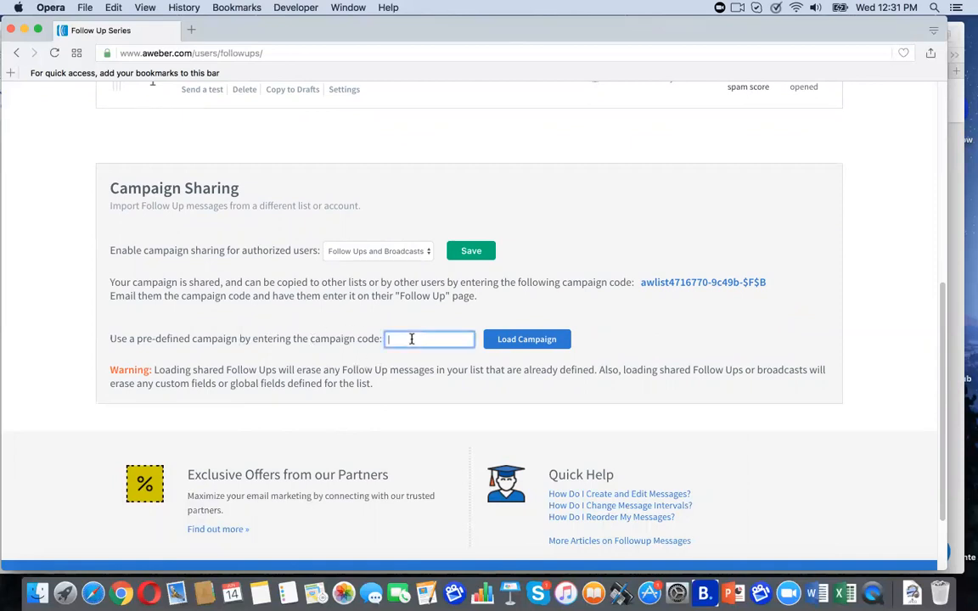
click(111, 7)
click(125, 83)
key(Left)
key(Left)
key(Left)
key(Left)
key(Left)
key(Right)
key(Right)
key(Right)
key(Right)
key(Right)
key(Left)
key(Left)
key(Left)
key(Left)
key(Left)
key(Left)
key(Right)
key(Right)
key(Right)
key(Left)
key(Left)
key(Left)
key(Left)
click(526, 338)
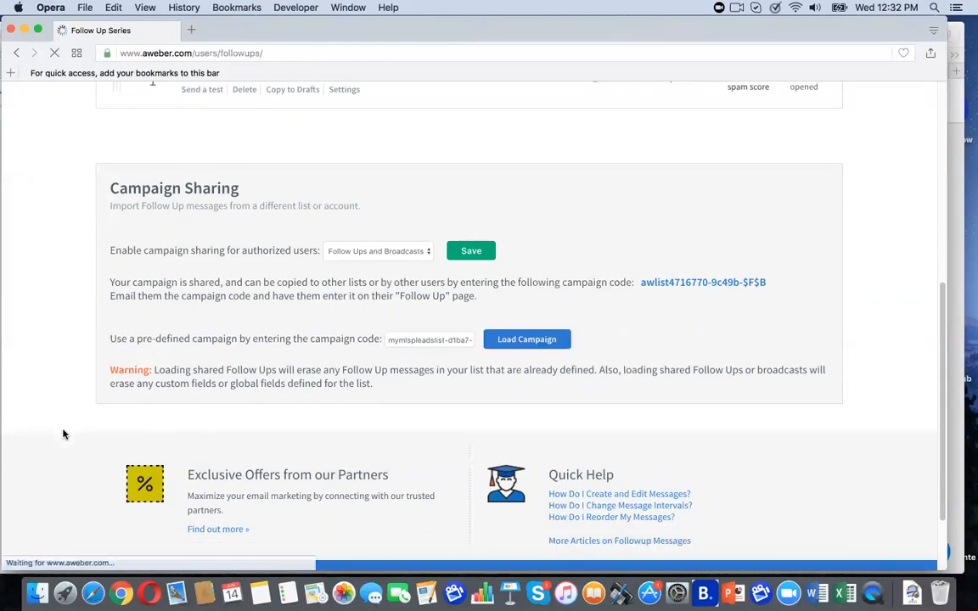
Step: Wait for the campaign to load and look through the follow-up messages and their send intervals
scroll(63, 434, up, 1)
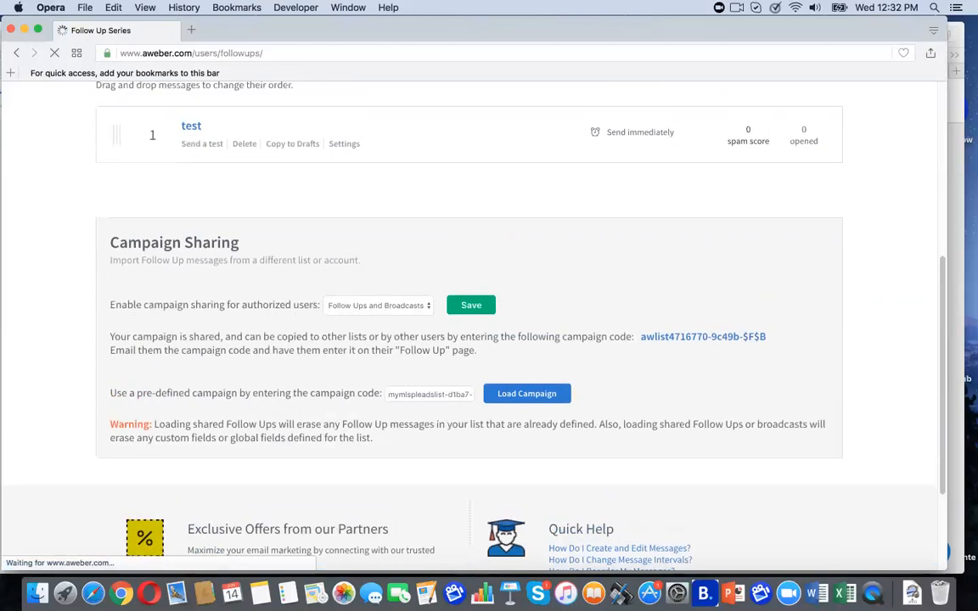
scroll(469, 323, up, 5)
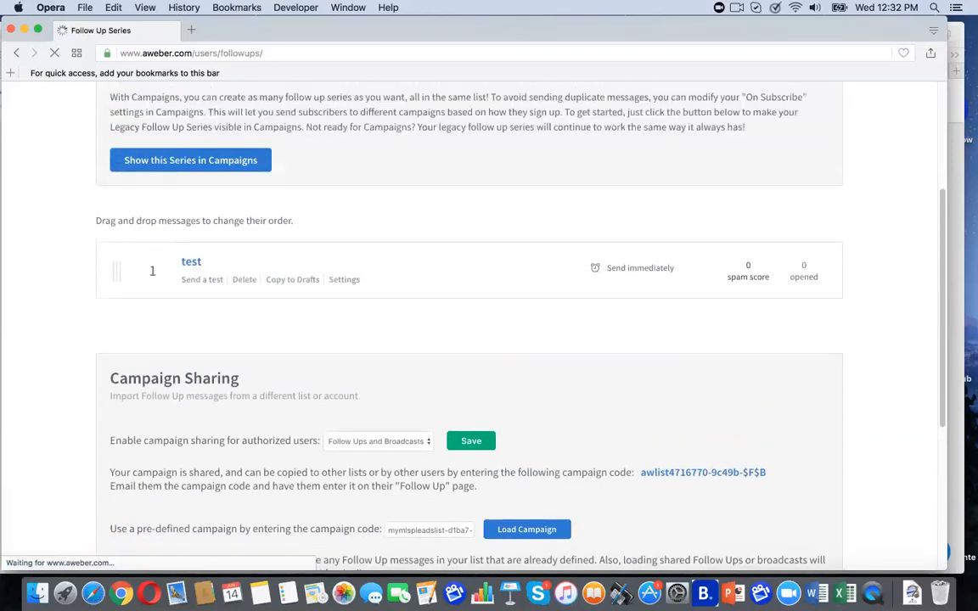
scroll(469, 323, up, 1)
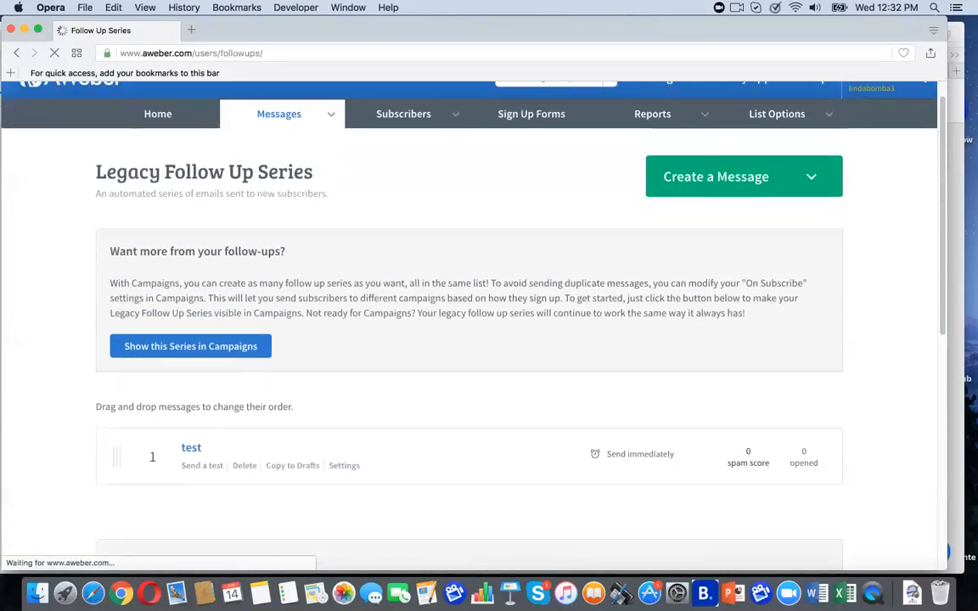
scroll(469, 322, down, 4)
scroll(469, 323, down, 3)
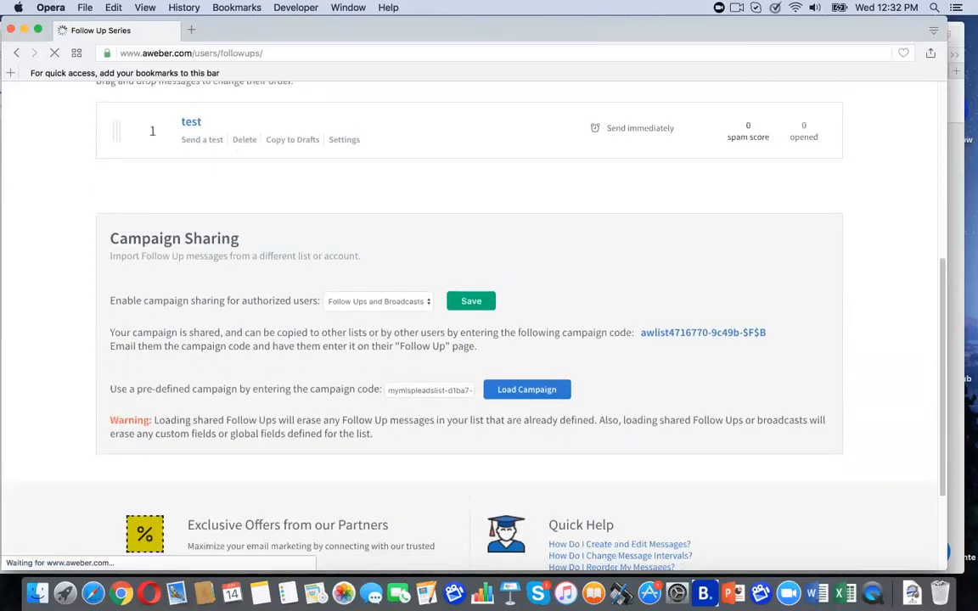
scroll(469, 323, down, 3)
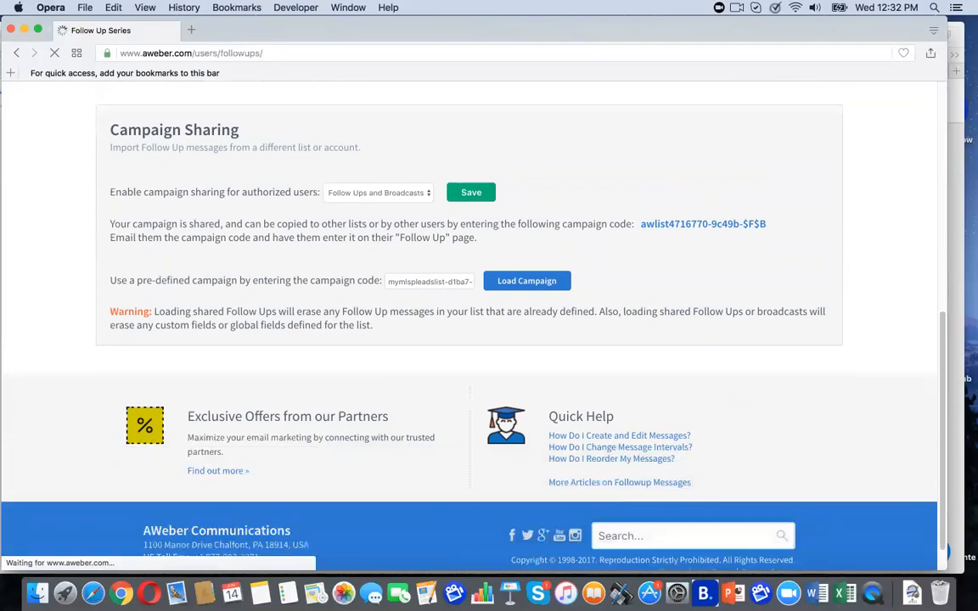
scroll(468, 322, up, 10)
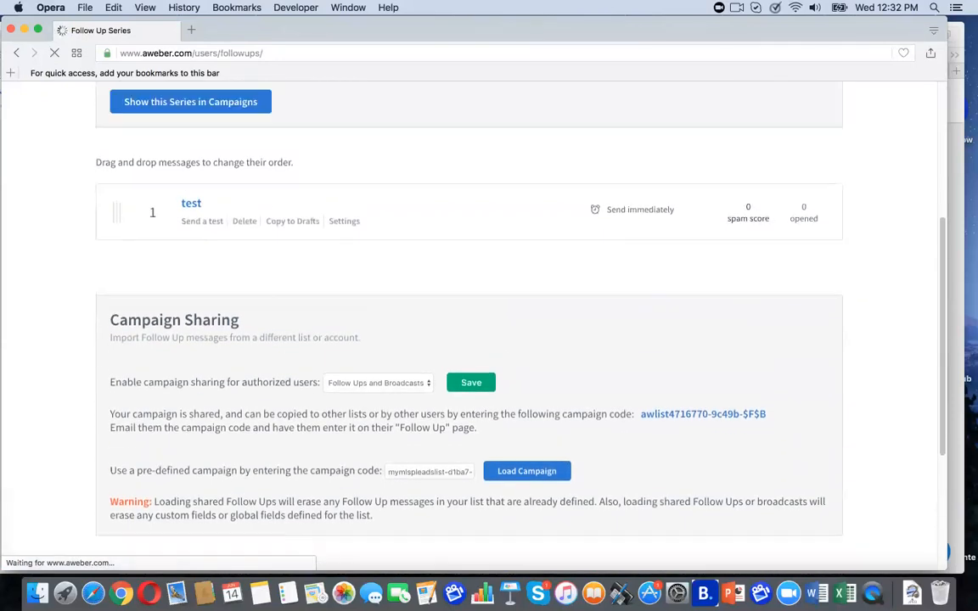
scroll(99, 149, up, 3)
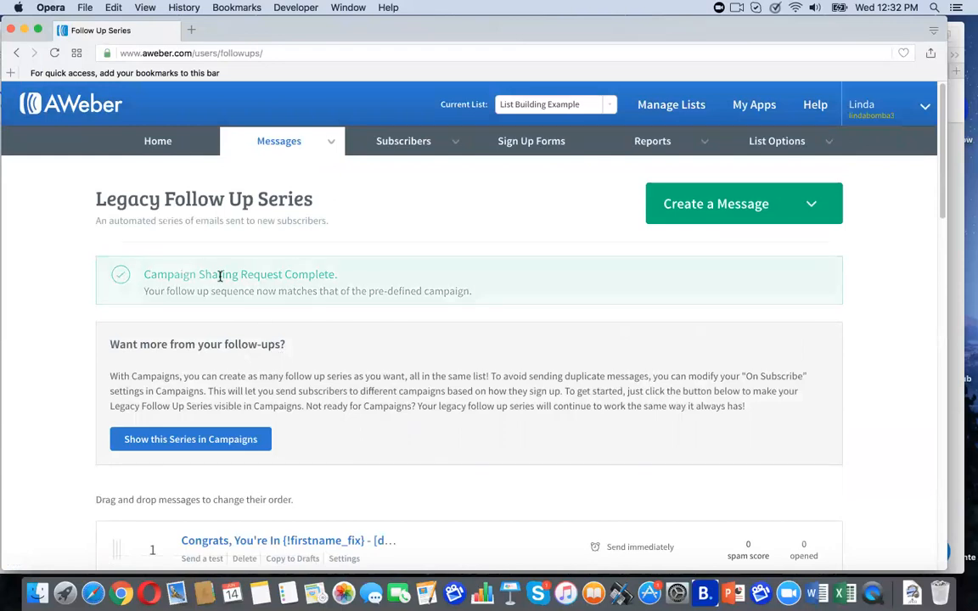
drag(943, 196, 952, 366)
scroll(931, 243, up, 2)
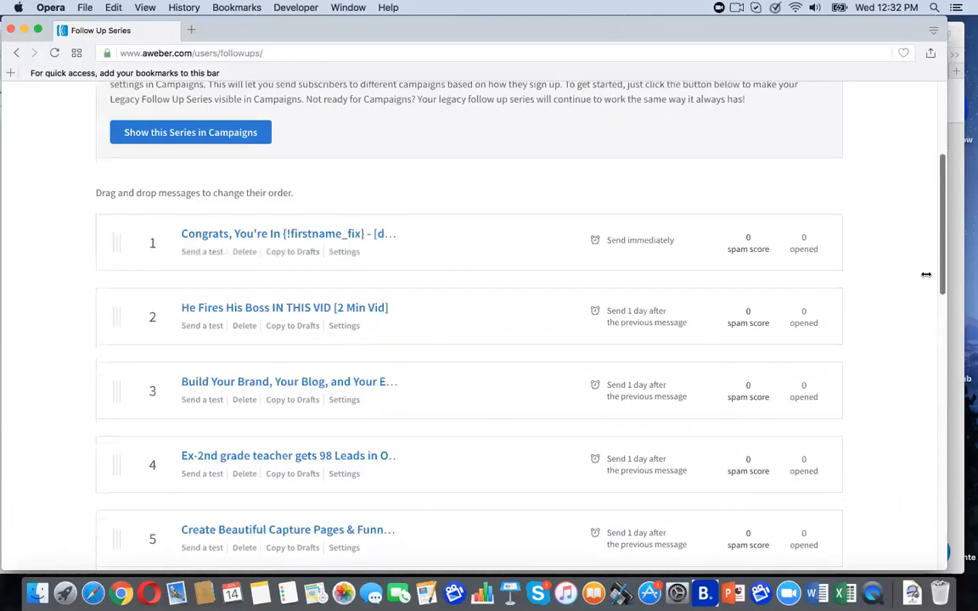
scroll(927, 295, down, 3)
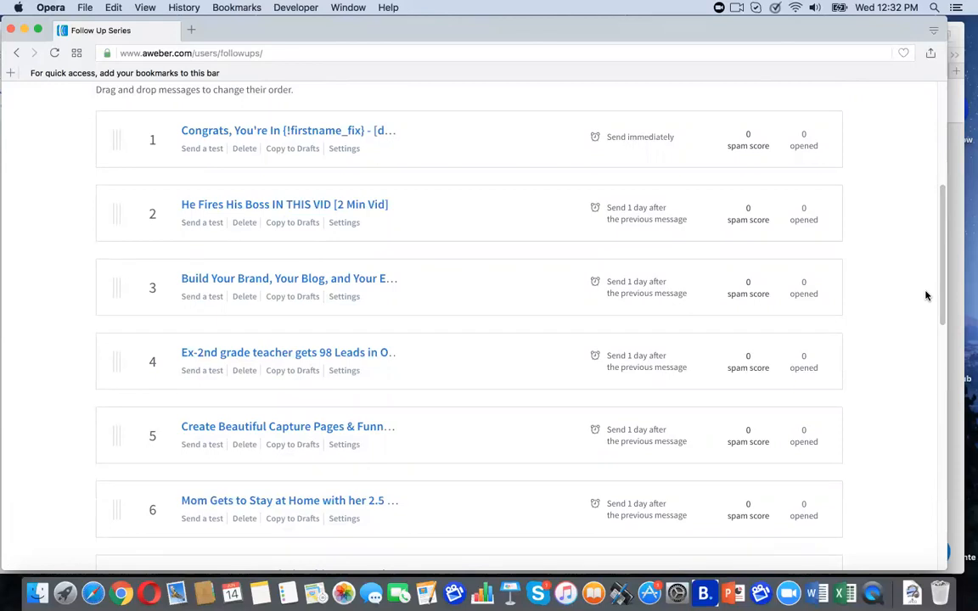
Step: Open the first follow-up message, "Congrats, You're In", and review its body text, personalised links, signature and P.S
drag(940, 302, 943, 380)
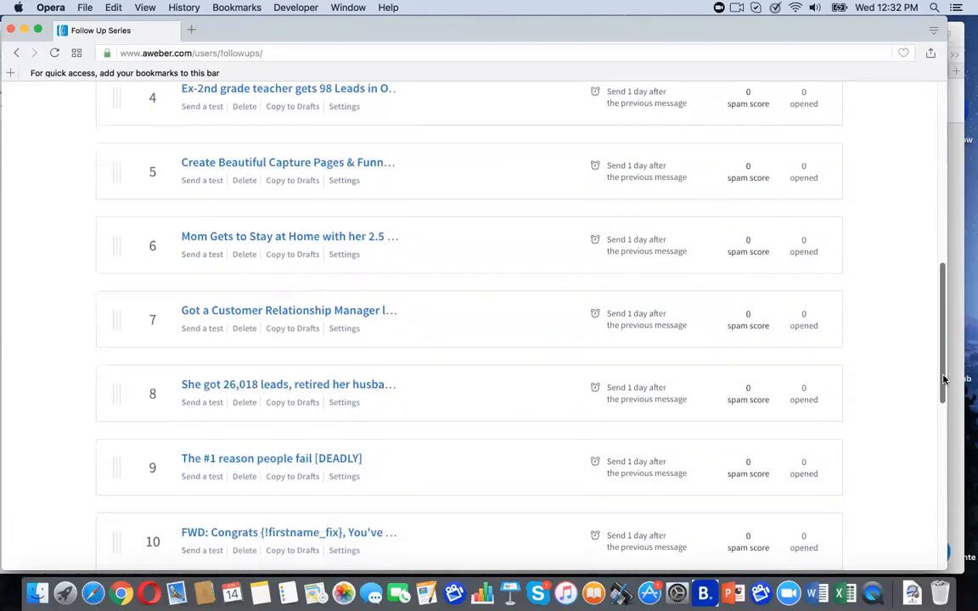
drag(943, 316, 922, 184)
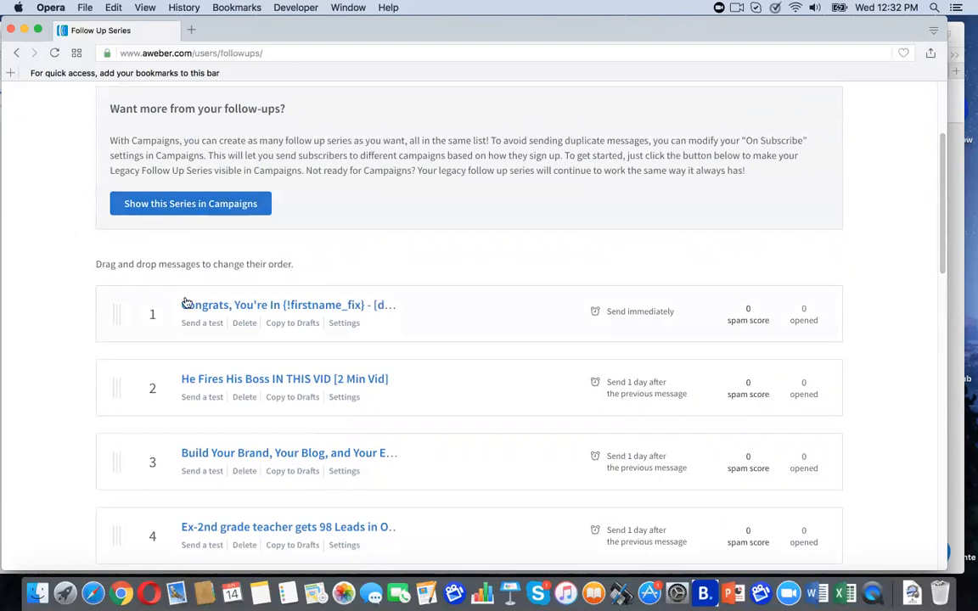
click(241, 305)
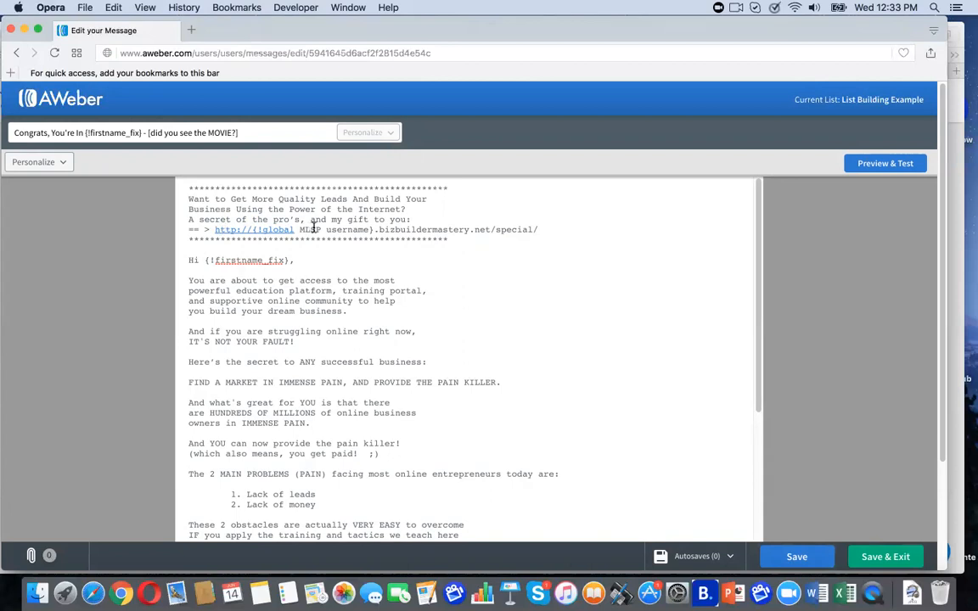
drag(757, 328, 761, 490)
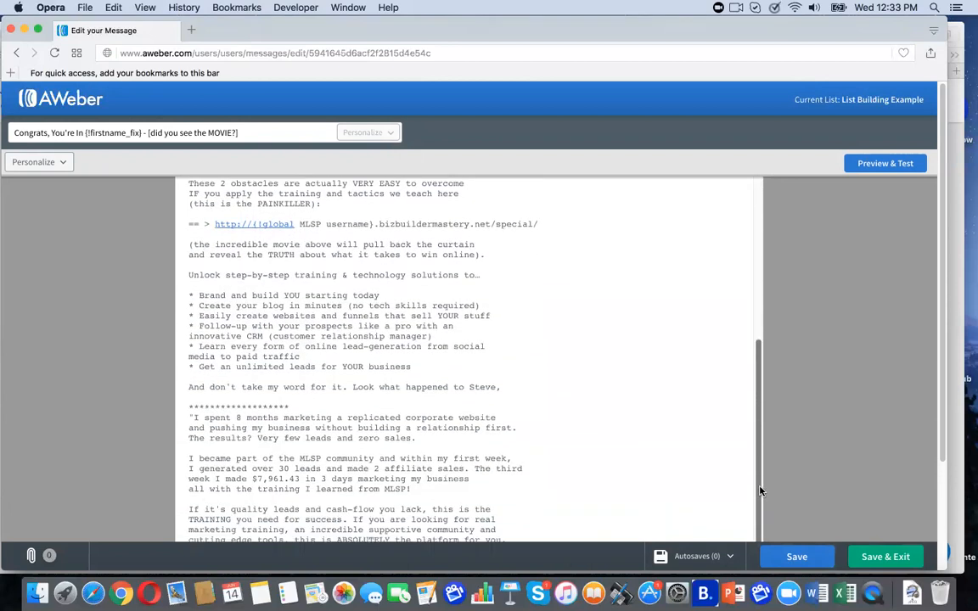
drag(942, 436, 945, 528)
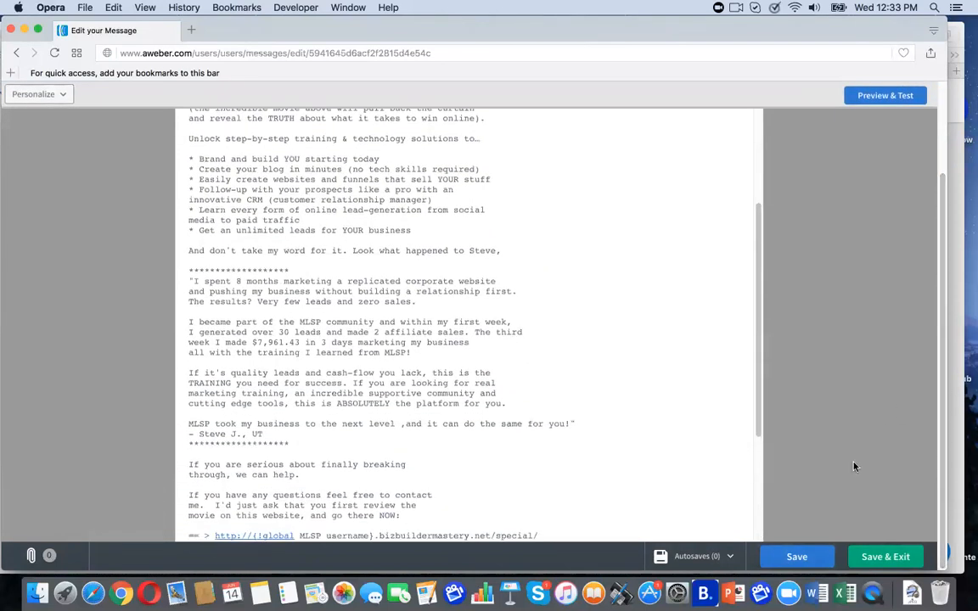
drag(765, 425, 762, 513)
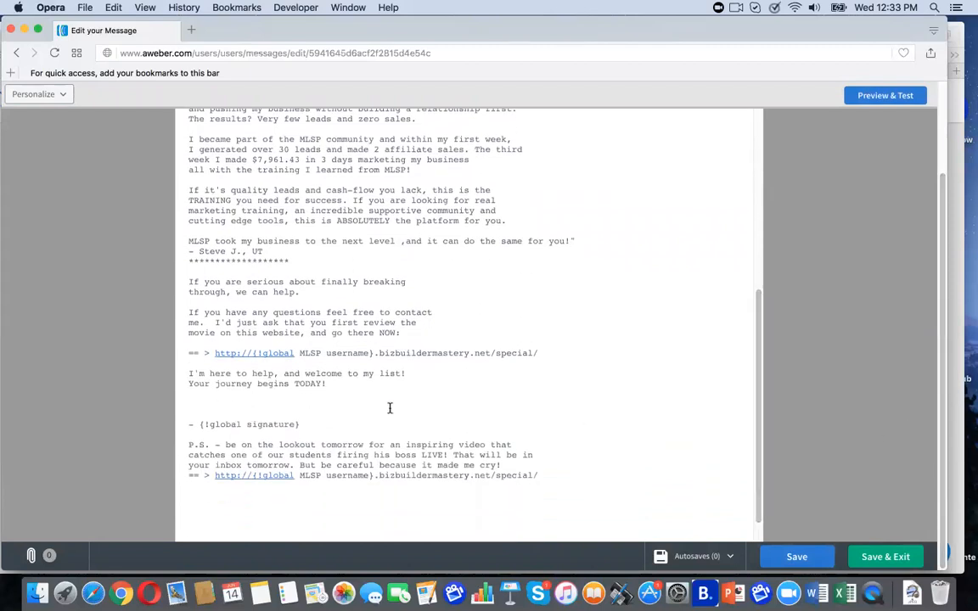
scroll(758, 470, down, 1)
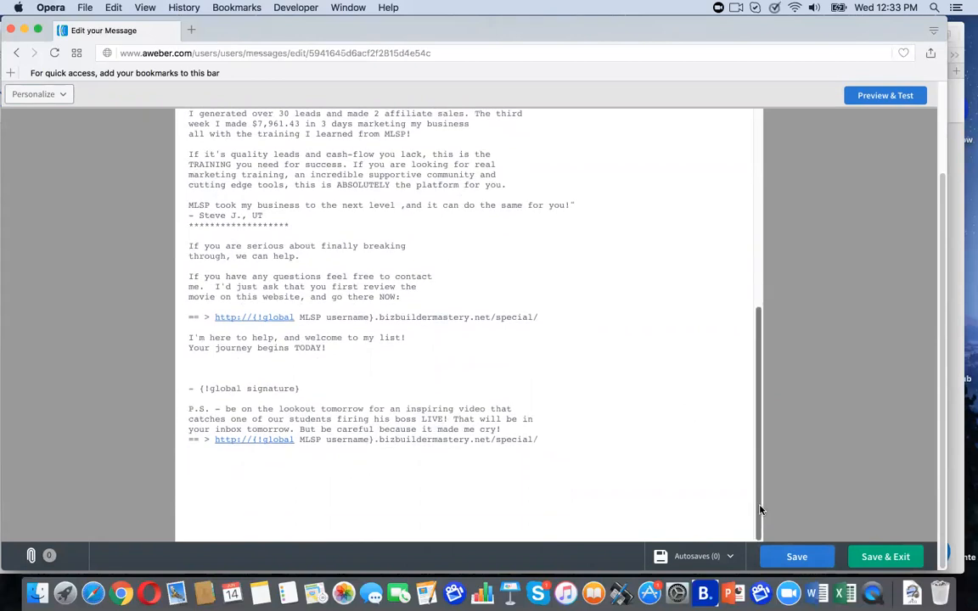
scroll(766, 443, up, 5)
Step: Save the "Congrats, You're In" message and exit the editor to the Legacy Follow Up Series
click(801, 557)
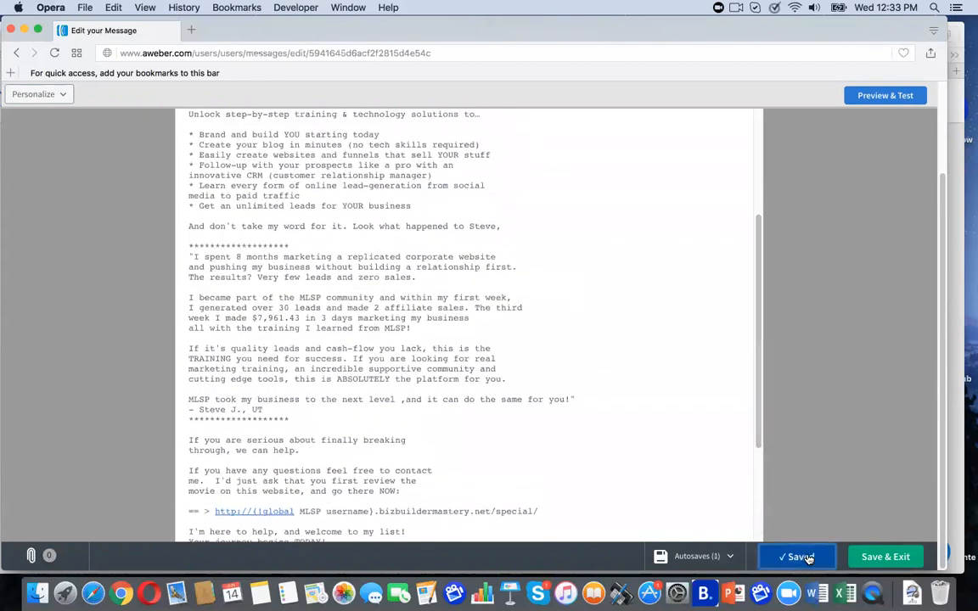
click(886, 559)
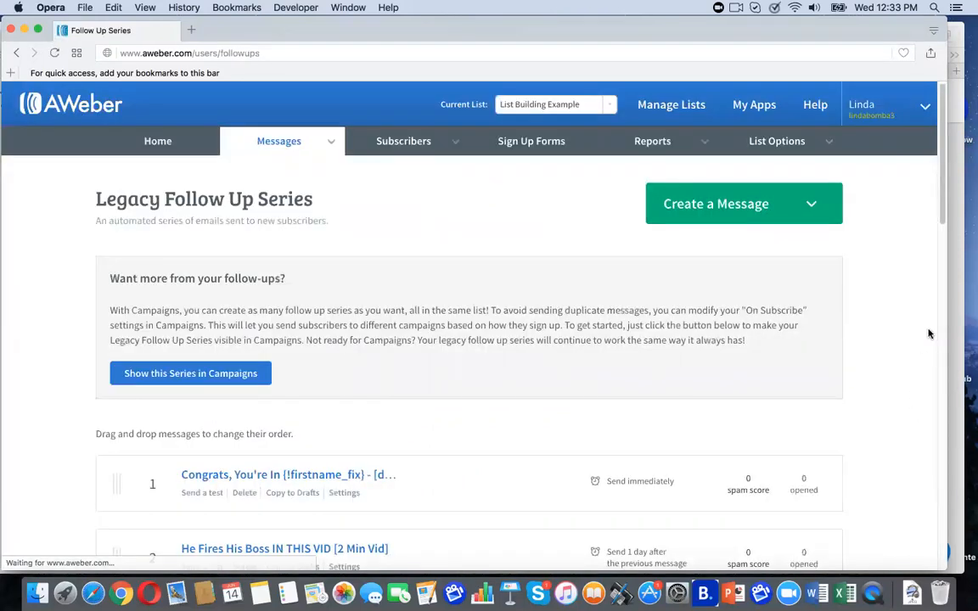
drag(942, 194, 961, 182)
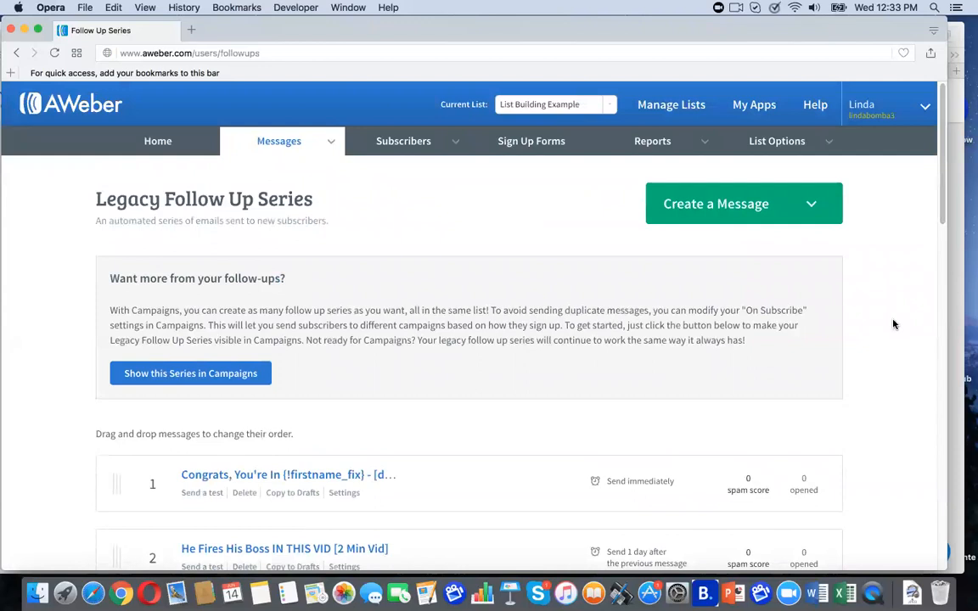